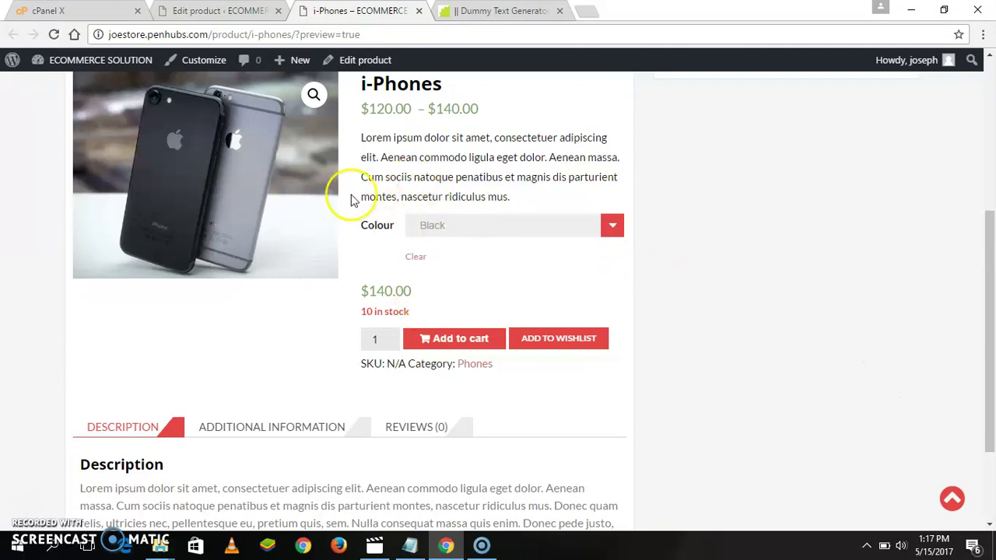
# - Try to connect the computer to the TECNO DP7CPRO Wi-Fi network
pyautogui.click(866, 545)
pyautogui.click(854, 523)
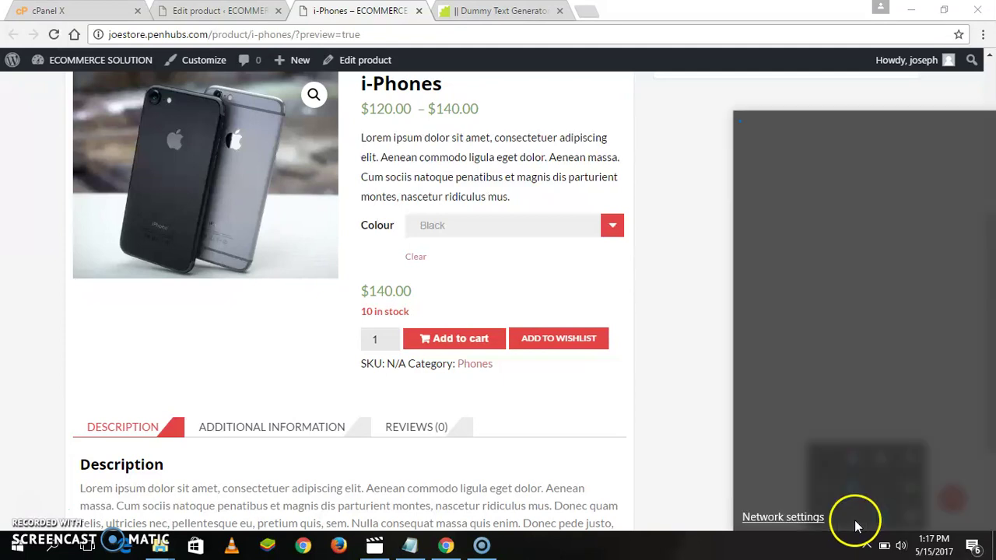
pyautogui.click(819, 204)
pyautogui.click(909, 263)
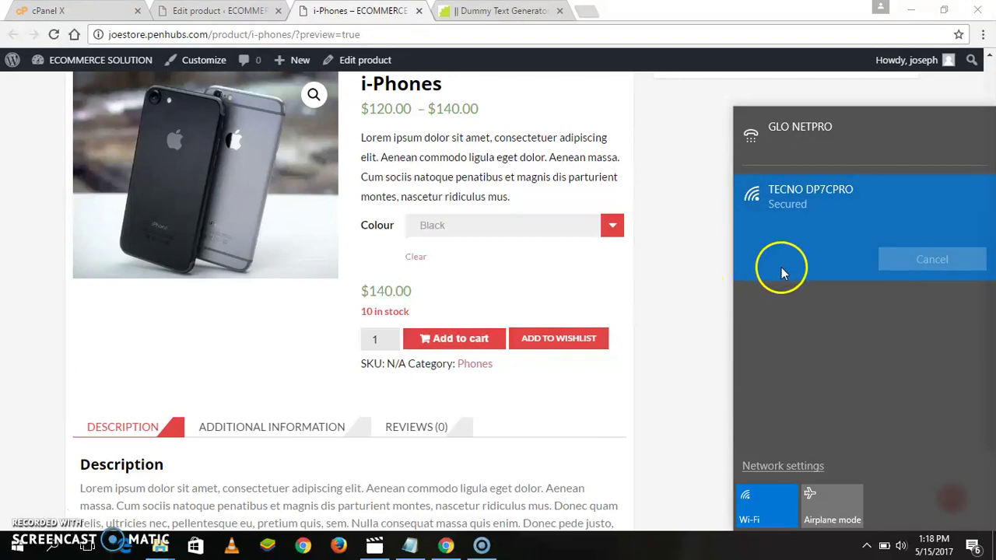
pyautogui.click(692, 389)
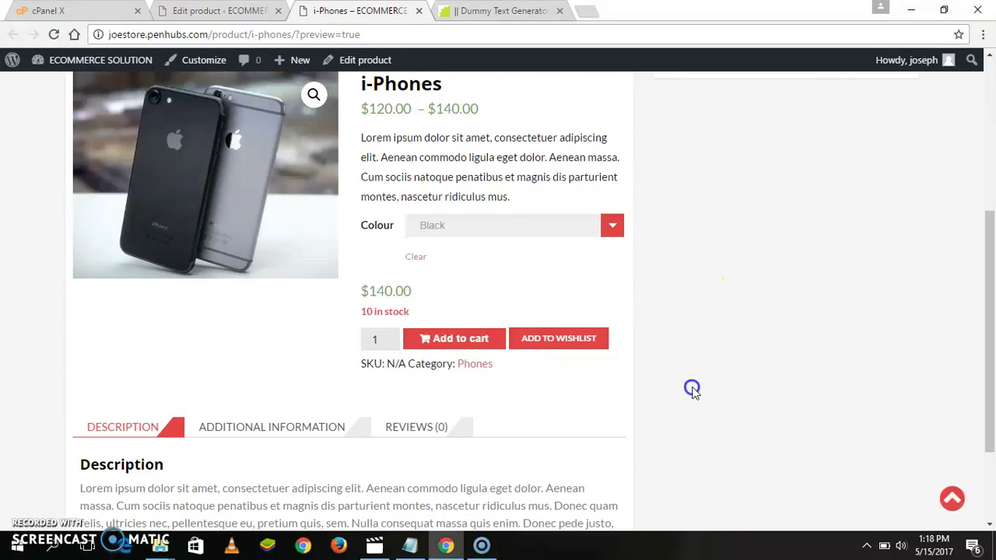
# - Reopen the list of available networks and connect to the secured TECNO DP7CPRO Wi-Fi
pyautogui.click(868, 547)
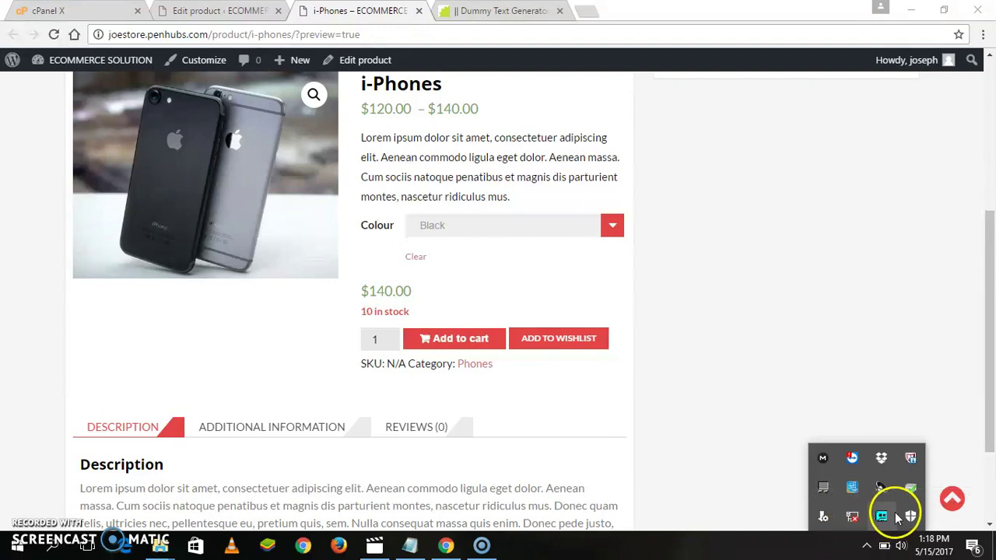
pyautogui.click(805, 475)
pyautogui.click(868, 547)
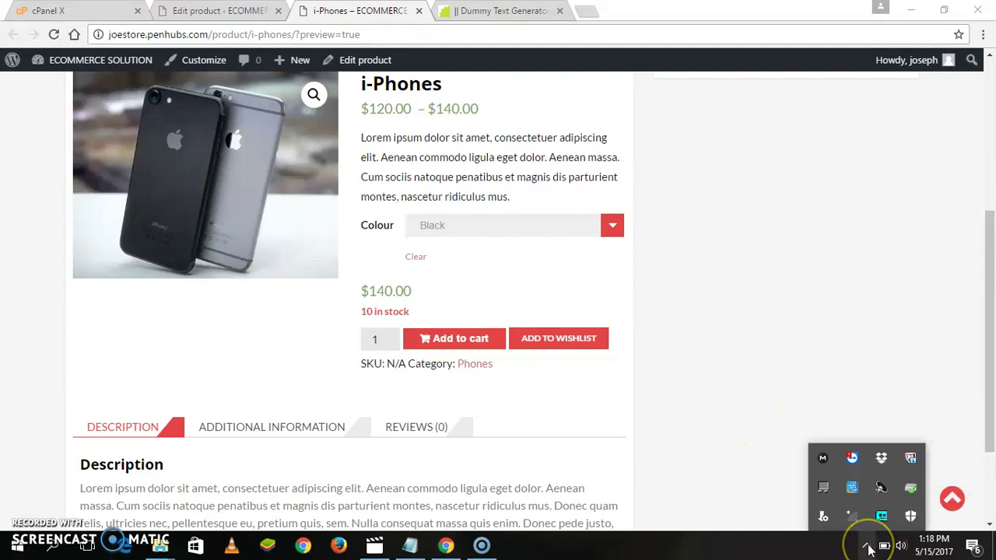
pyautogui.click(852, 516)
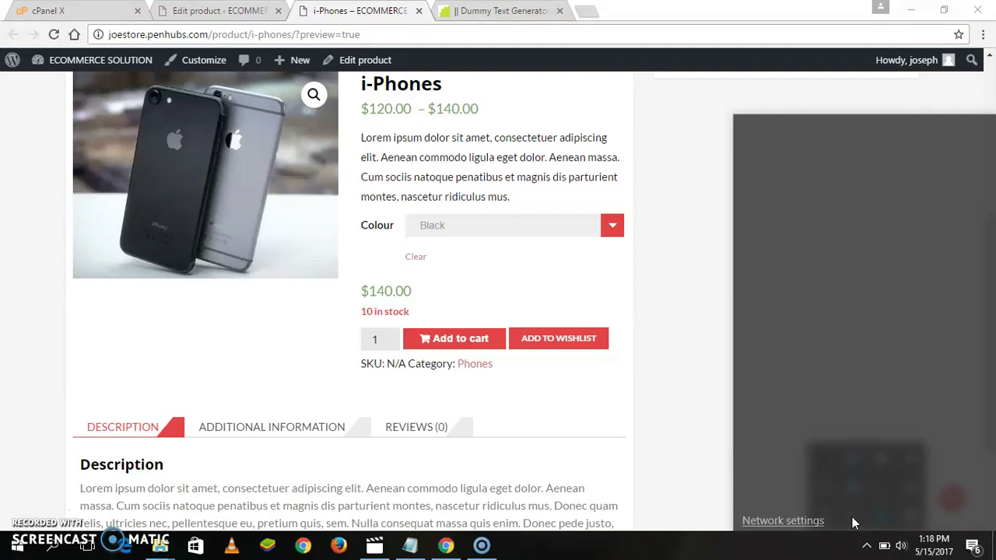
pyautogui.click(814, 219)
pyautogui.click(900, 260)
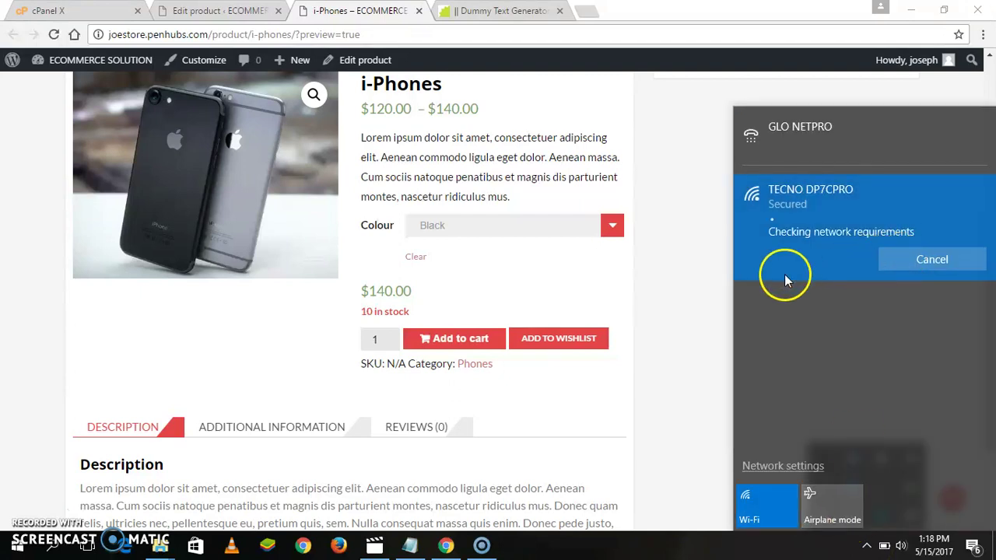
pyautogui.click(678, 214)
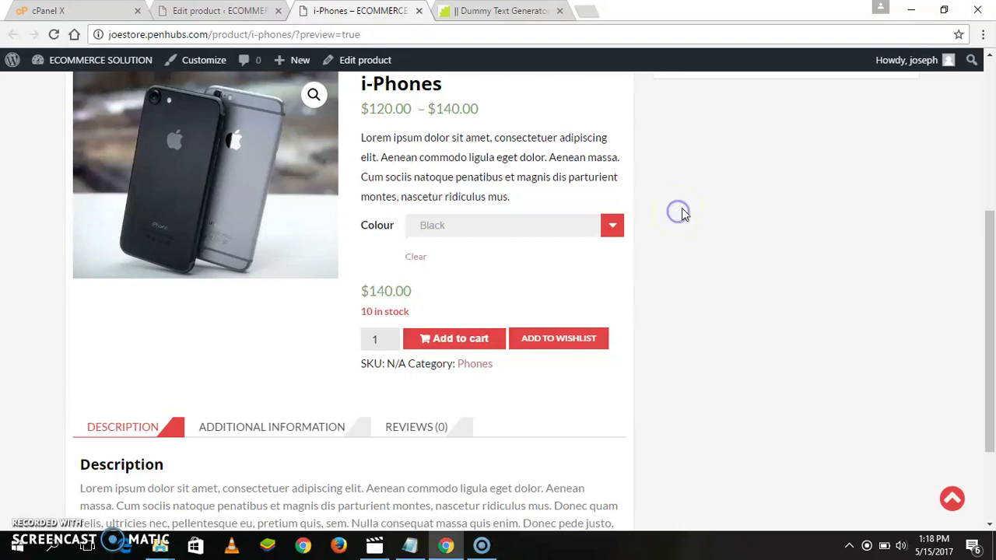
# - Switch to the i-Phones product's edit page and open the attributes of its product data
pyautogui.click(210, 11)
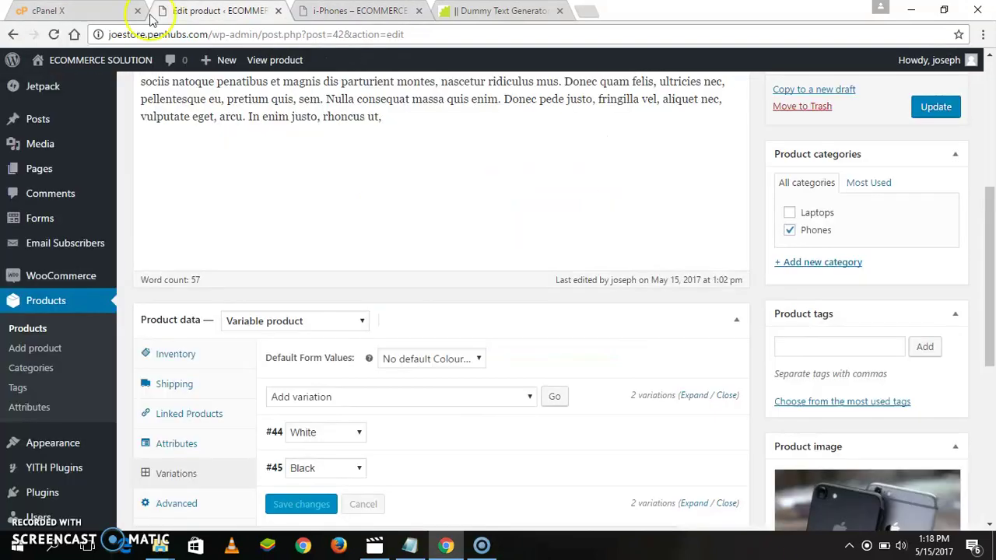
pyautogui.moveTo(987, 311); pyautogui.dragTo(992, 436)
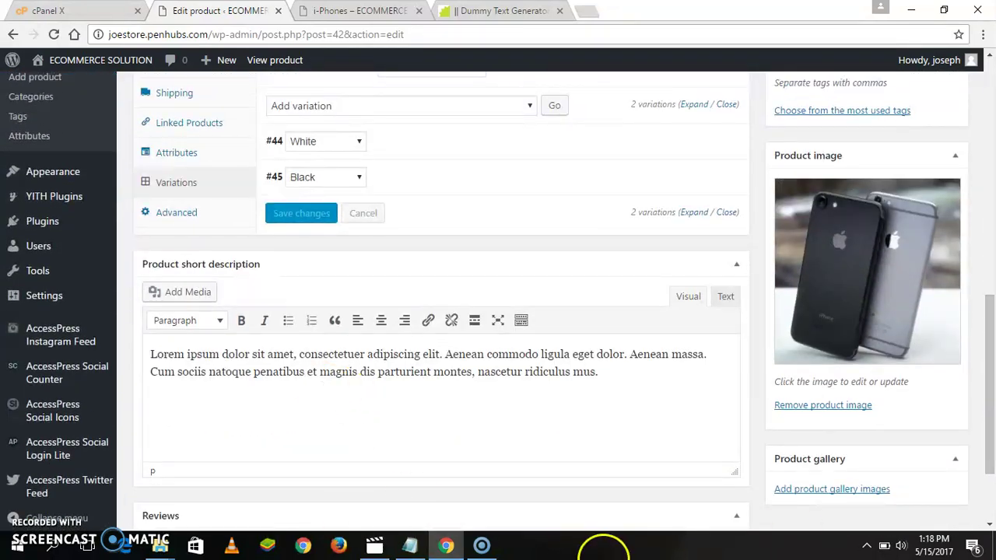
pyautogui.click(168, 152)
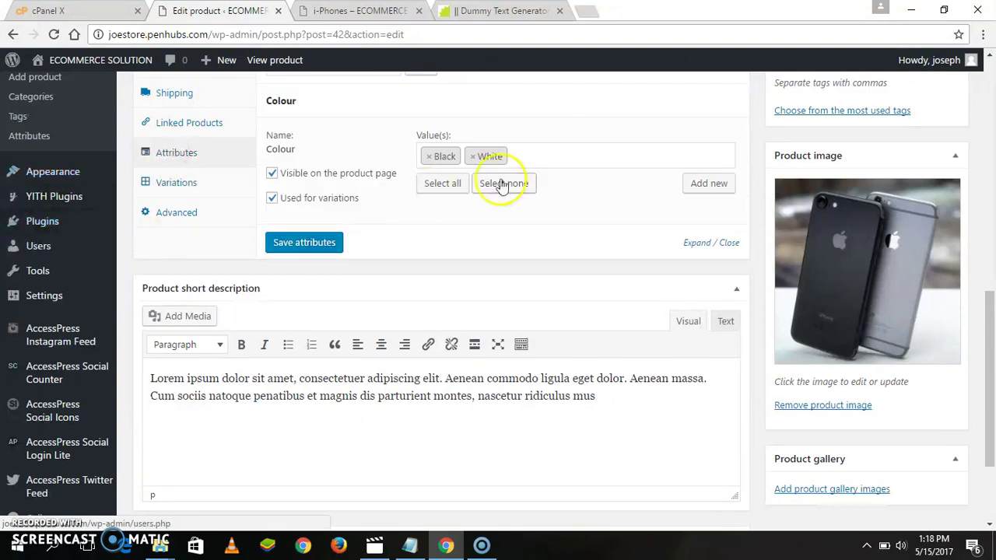
pyautogui.moveTo(986, 325)
pyautogui.mouseDown()
pyautogui.moveTo(993, 189)
pyautogui.moveTo(994, 247)
pyautogui.mouseUp()
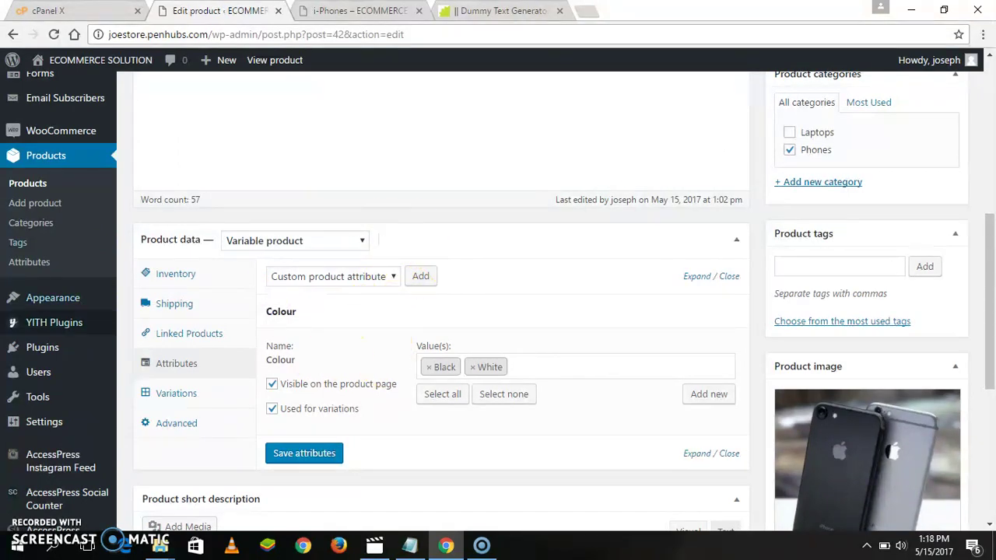
pyautogui.moveTo(991, 236); pyautogui.dragTo(992, 277)
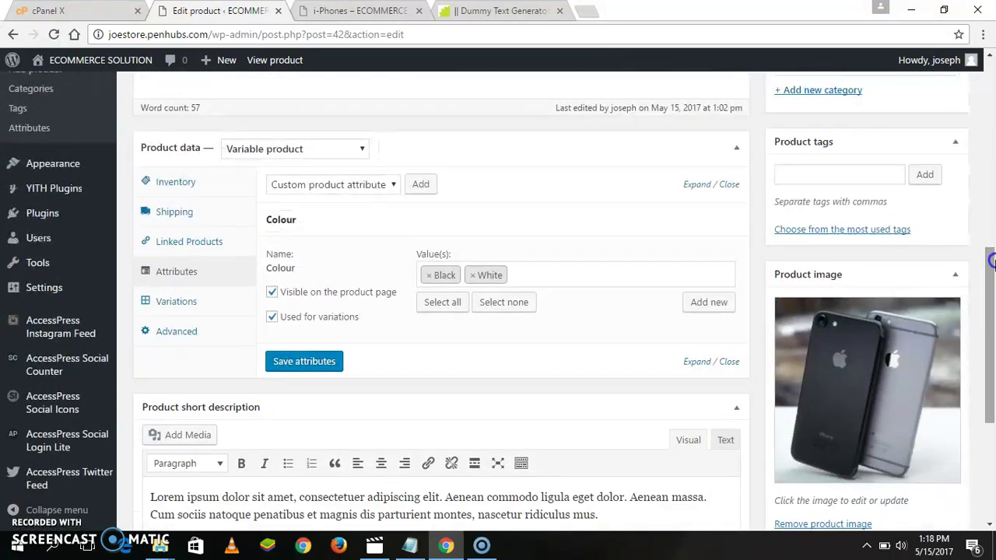
# - Add a custom product attribute below Colour and name it Gigs
pyautogui.click(396, 188)
pyautogui.click(386, 203)
pyautogui.click(420, 186)
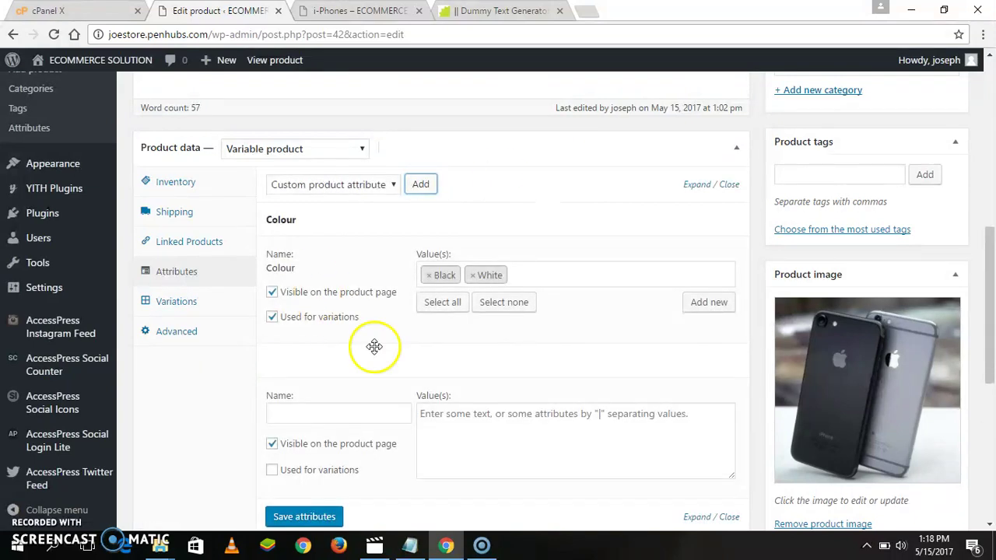
pyautogui.moveTo(991, 284); pyautogui.dragTo(992, 319)
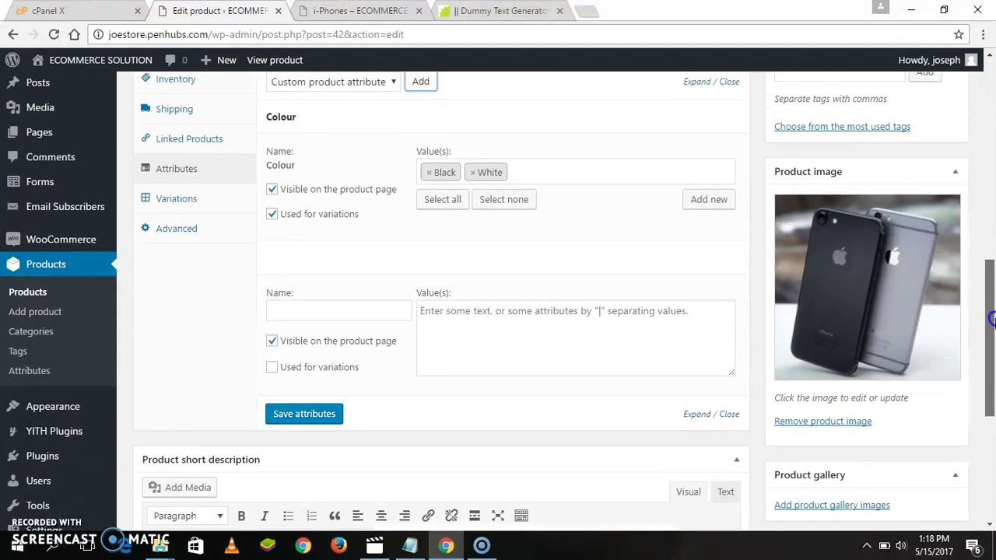
pyautogui.click(314, 311)
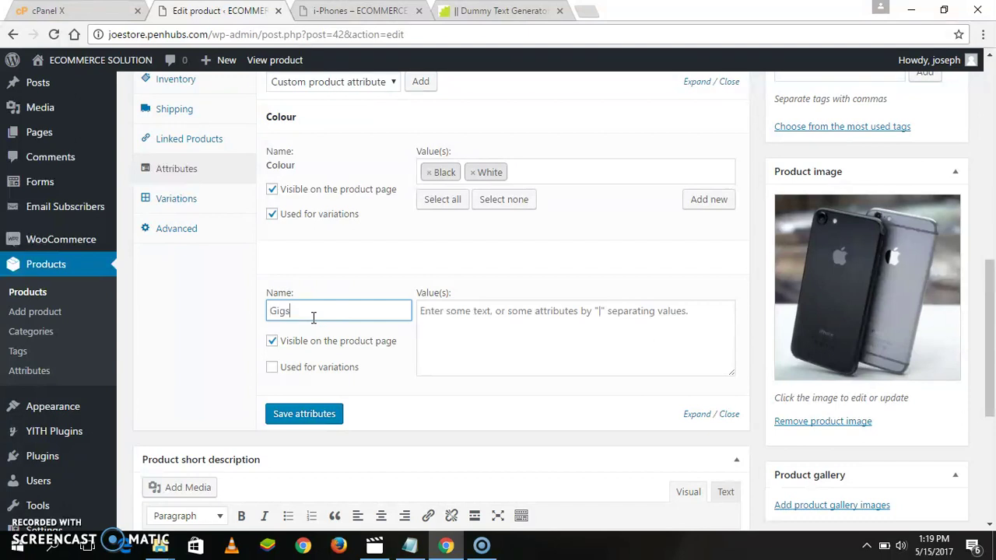
# - Enter 64gig| 16gig| 8gig as the values of the Gigs attribute and save the attributes
pyautogui.click(432, 311)
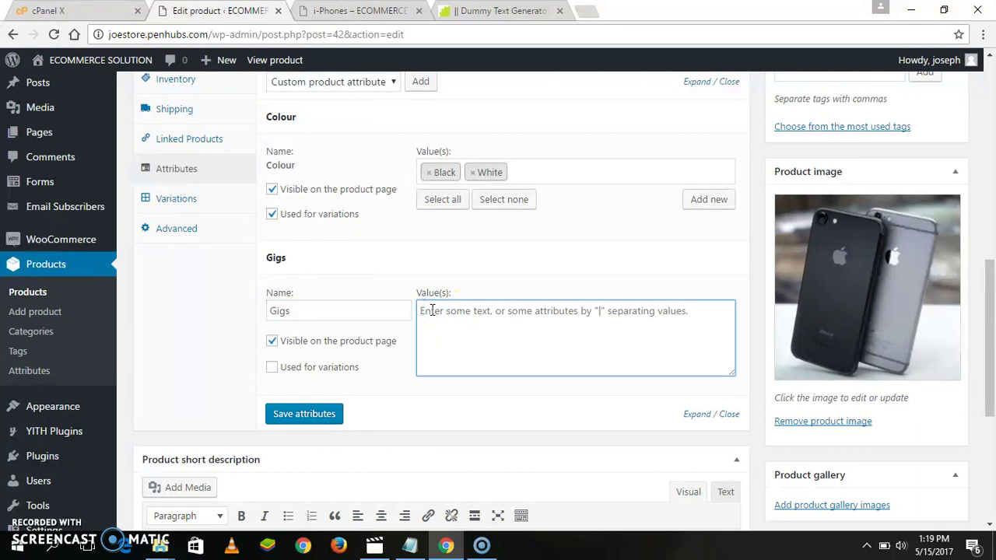
pyautogui.write('64gi')
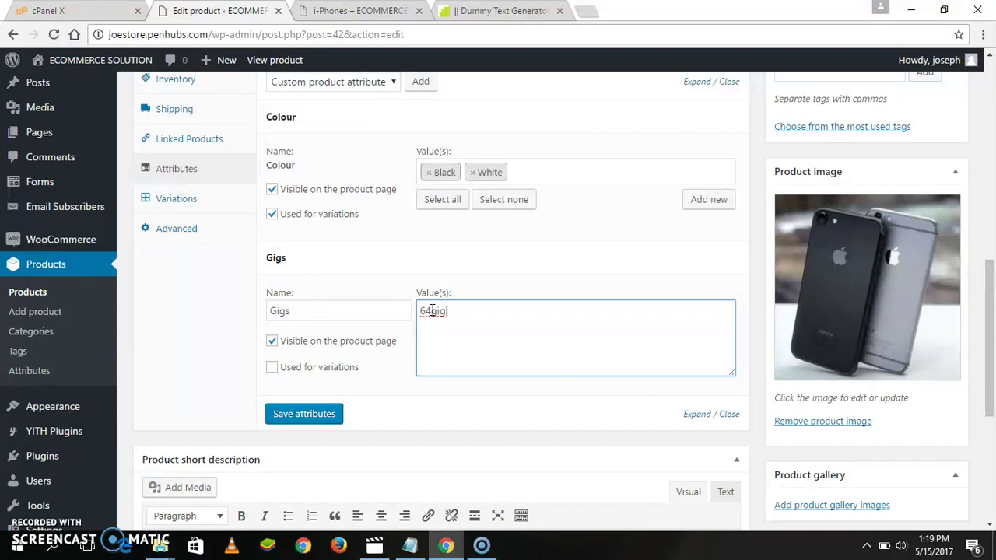
pyautogui.write('g')
pyautogui.moveTo(479, 282); pyautogui.dragTo(724, 554)
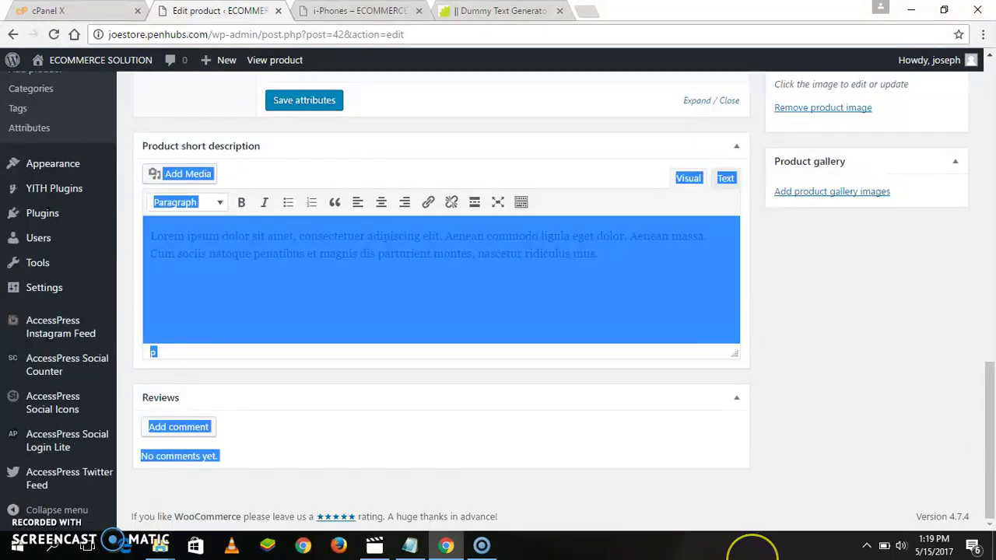
pyautogui.click(841, 289)
pyautogui.moveTo(988, 378); pyautogui.dragTo(992, 247)
pyautogui.click(489, 429)
pyautogui.click(519, 416)
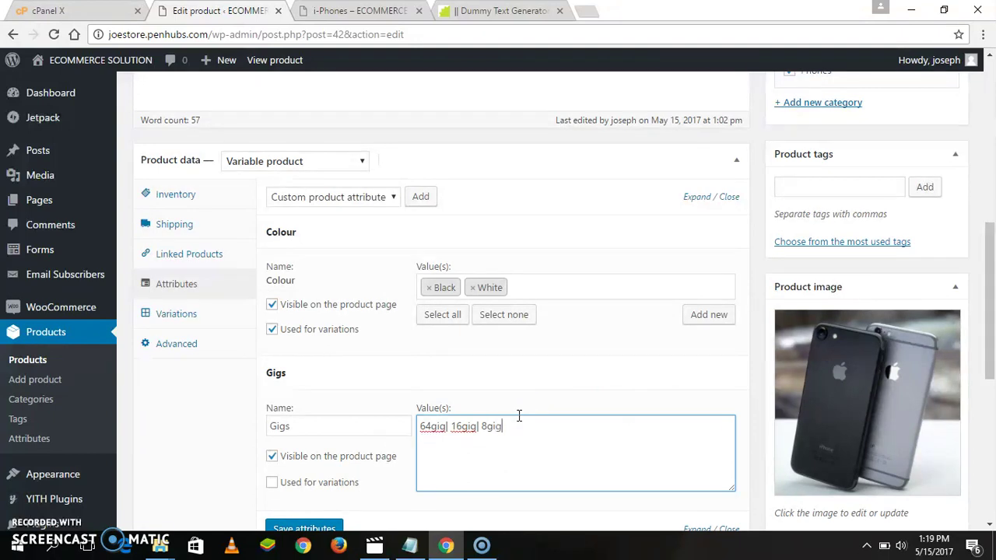
pyautogui.moveTo(991, 261); pyautogui.dragTo(993, 313)
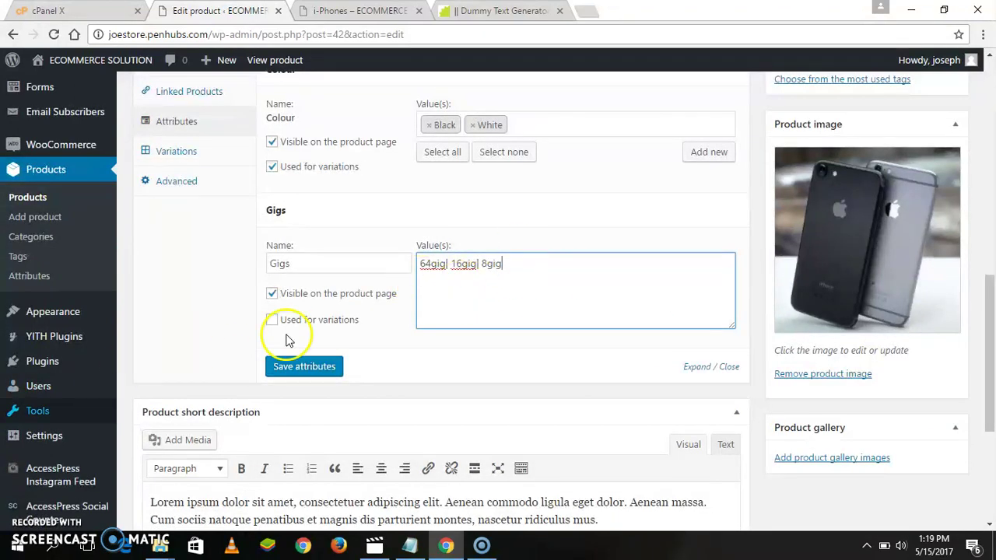
pyautogui.click(302, 372)
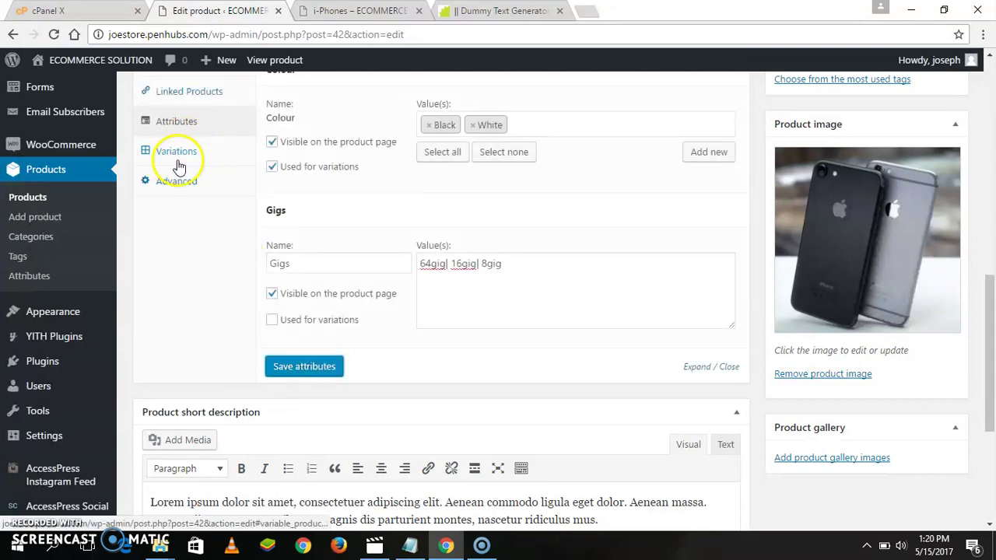
# - Delete all existing variations of the i-Phones product, accepting both confirmations
pyautogui.click(177, 152)
pyautogui.moveTo(992, 389); pyautogui.dragTo(993, 347)
pyautogui.click(505, 272)
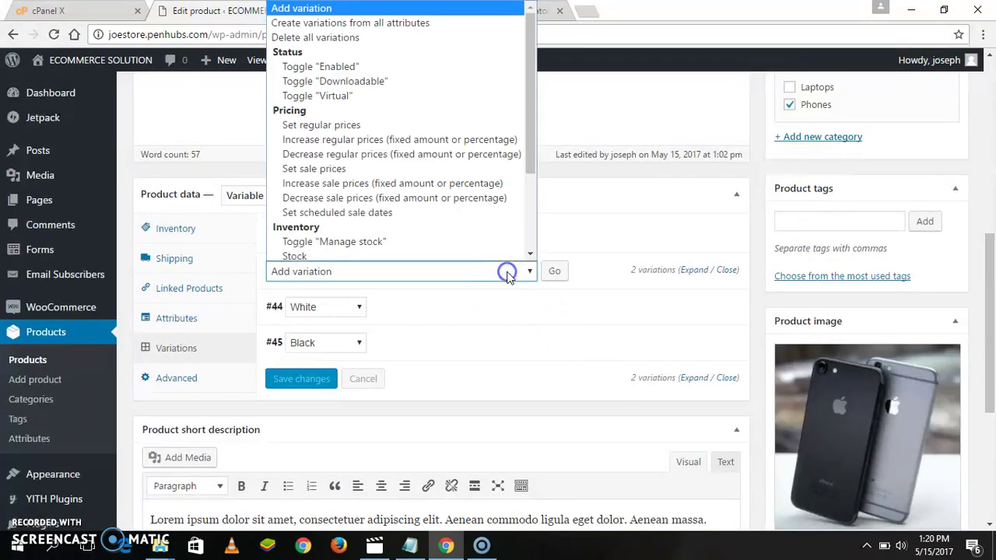
pyautogui.moveTo(982, 260); pyautogui.dragTo(990, 180)
pyautogui.click(451, 426)
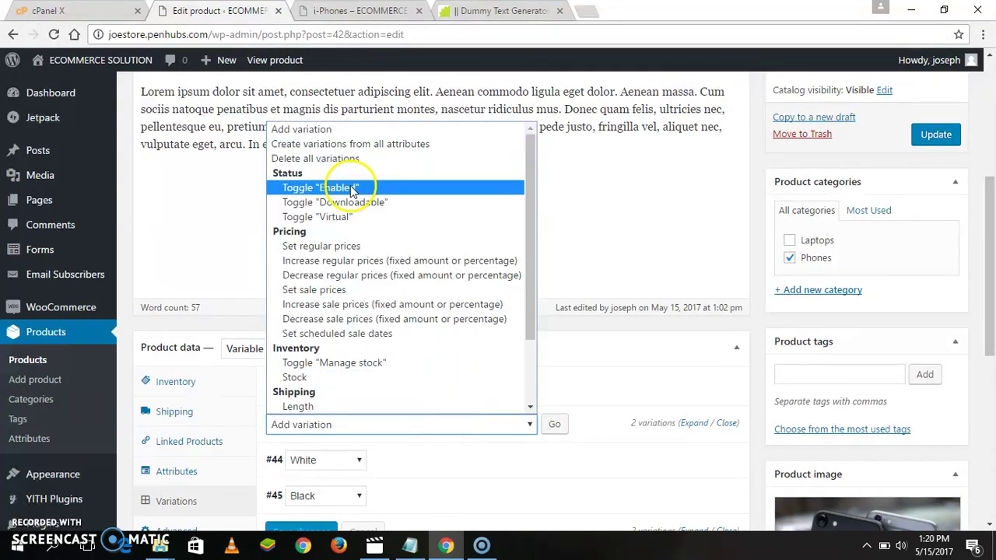
pyautogui.click(367, 158)
pyautogui.click(548, 425)
pyautogui.click(549, 140)
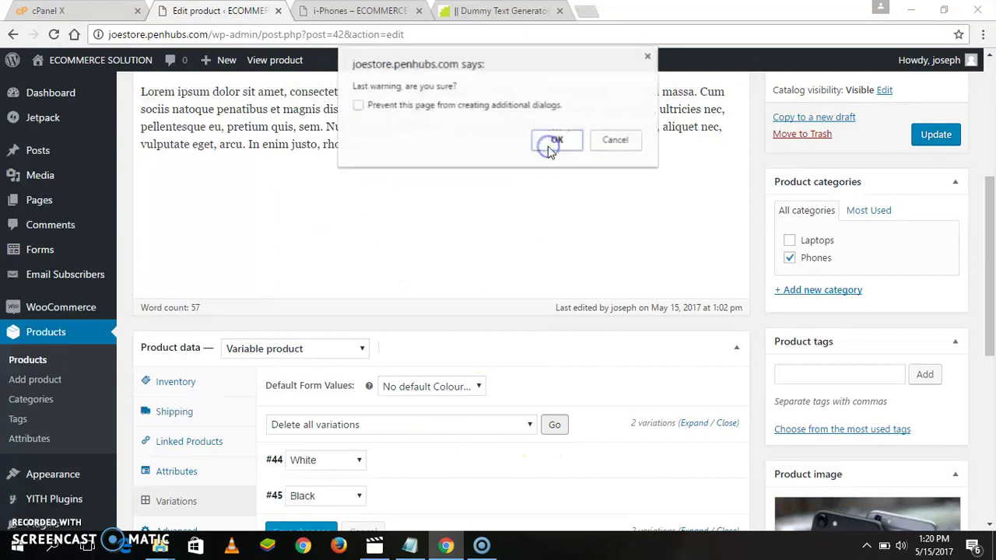
pyautogui.click(551, 142)
# - Enable the Gigs attribute for use in variations and save the product's attributes
pyautogui.moveTo(995, 289); pyautogui.dragTo(986, 348)
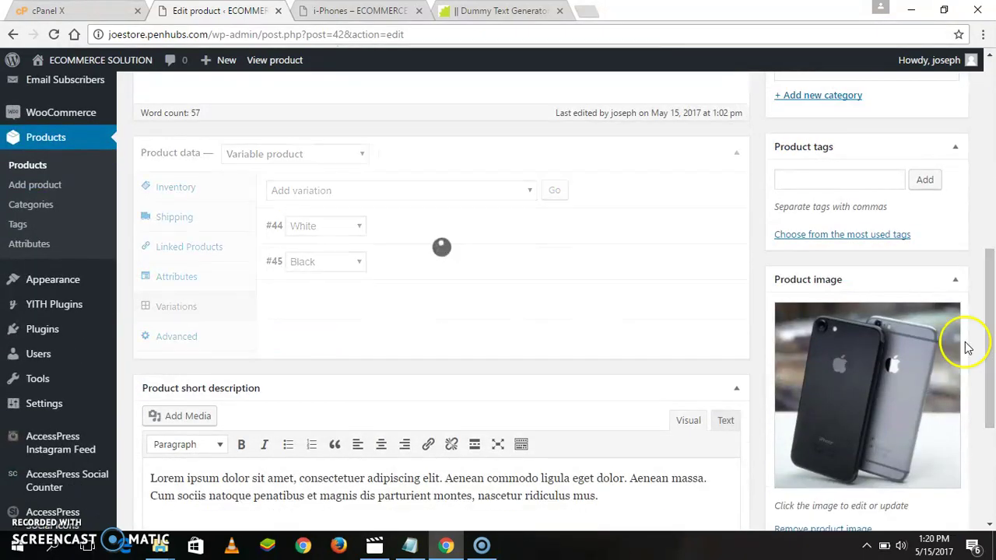
pyautogui.click(171, 277)
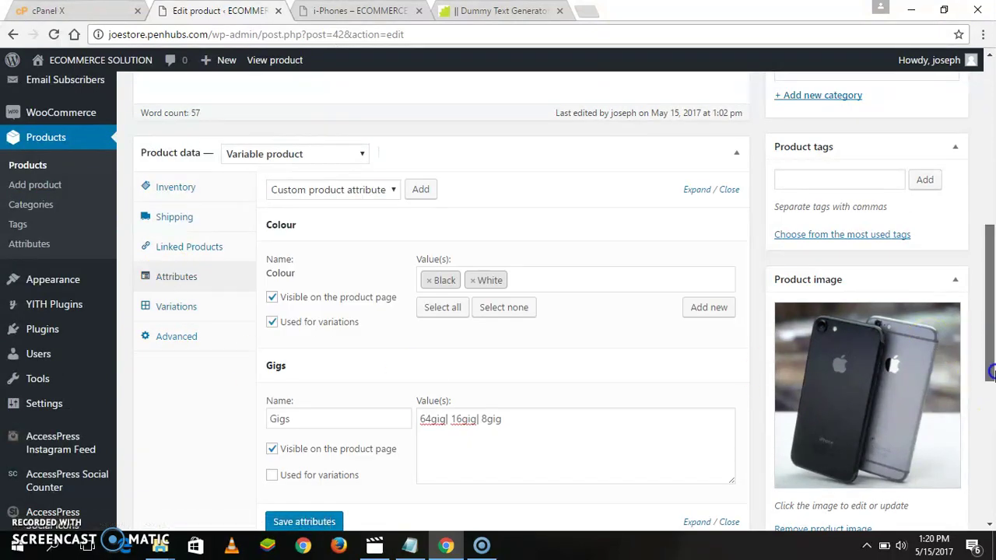
pyautogui.moveTo(993, 354); pyautogui.dragTo(991, 401)
pyautogui.click(272, 333)
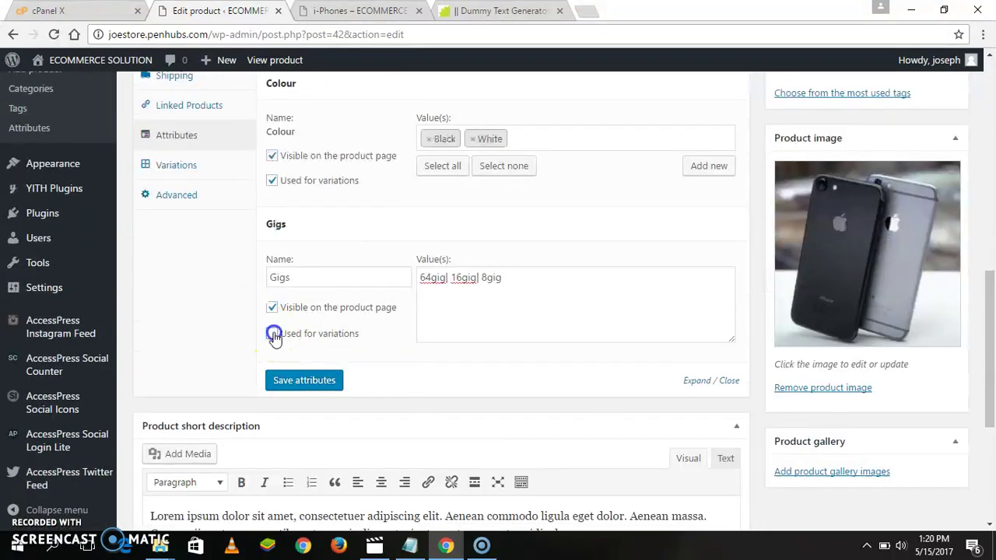
pyautogui.click(300, 378)
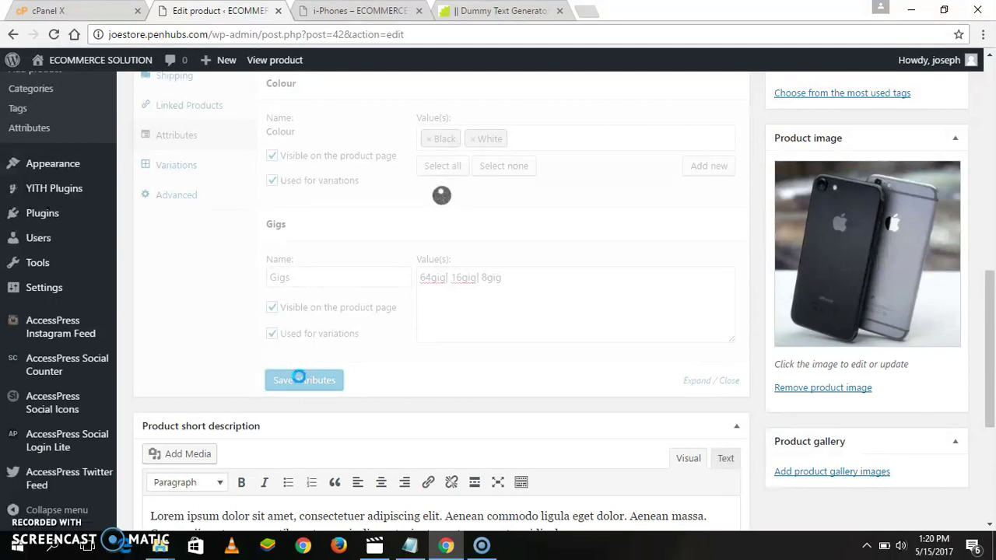
# - Create the product's variations from all attributes, Colour and Gigs, and accept the confirmations
pyautogui.moveTo(986, 379); pyautogui.dragTo(991, 332)
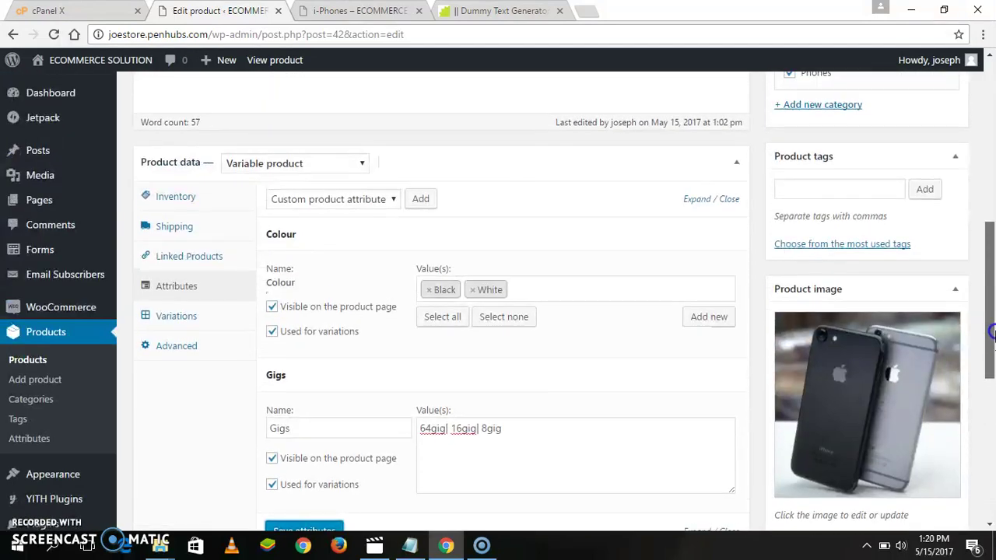
pyautogui.click(176, 318)
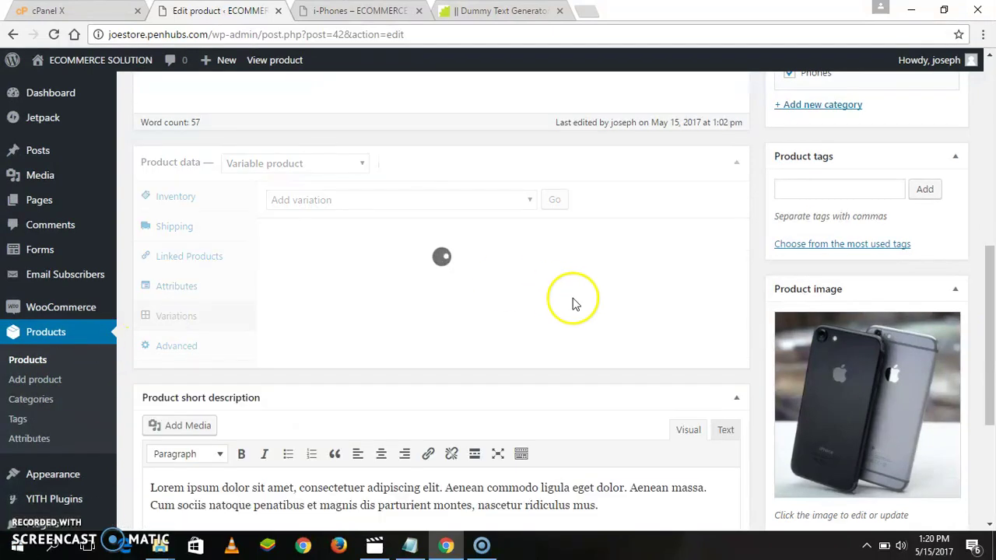
pyautogui.click(528, 201)
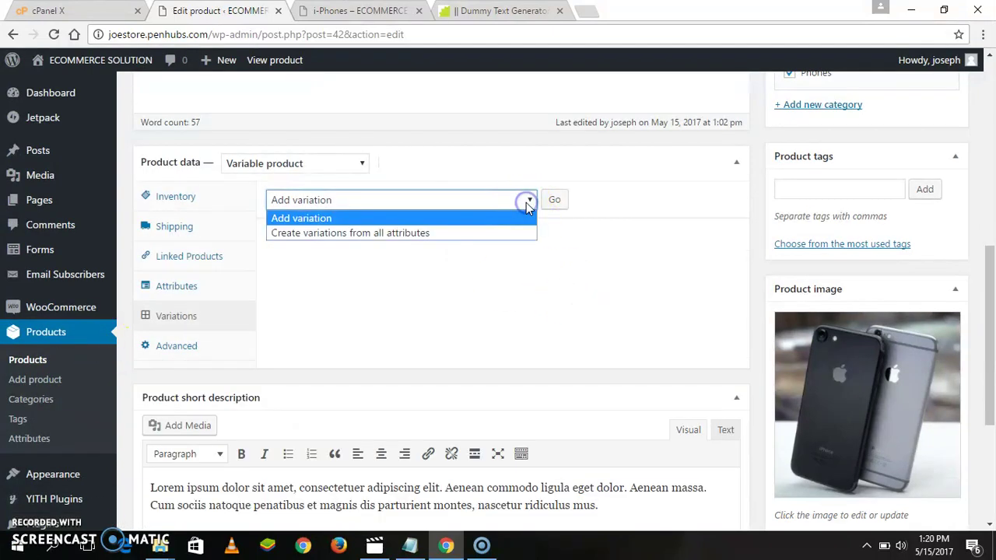
pyautogui.click(474, 233)
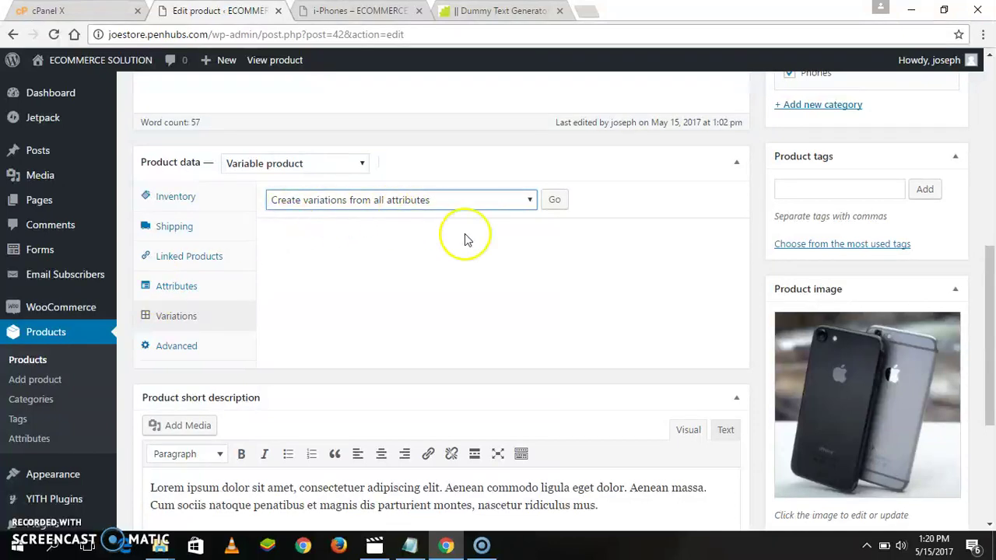
pyautogui.click(555, 200)
pyautogui.click(554, 162)
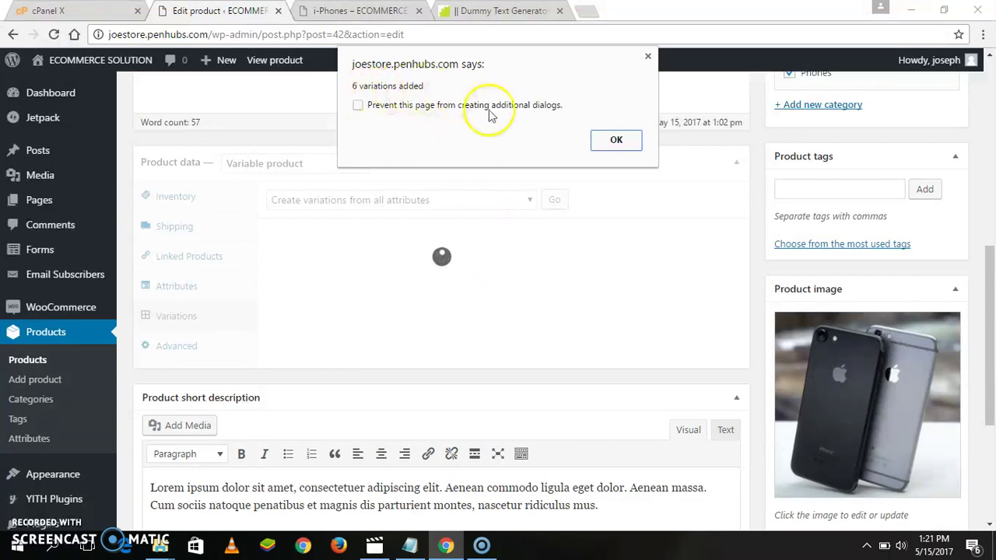
pyautogui.click(606, 145)
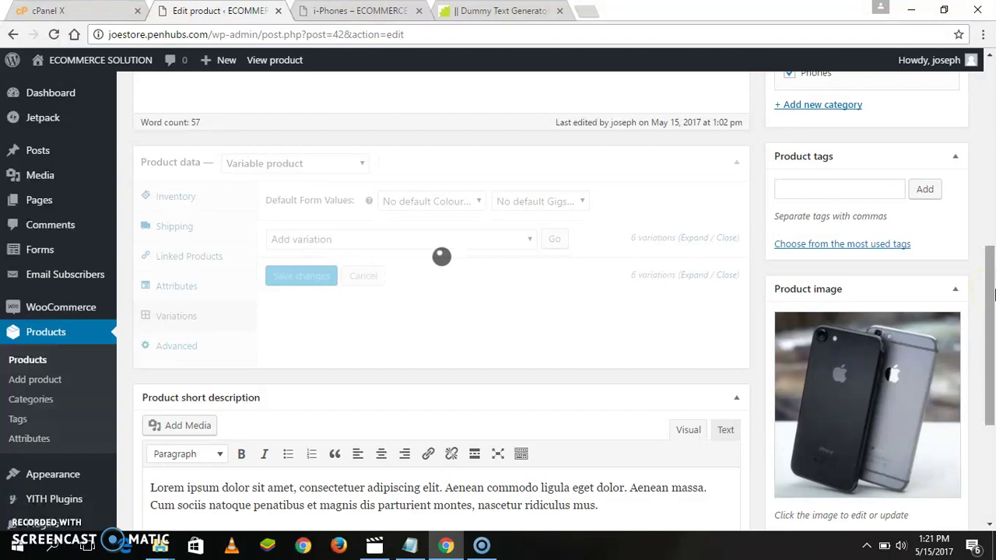
# - Set the default form value for Gigs to 64gig in the product's variations
pyautogui.moveTo(994, 295)
pyautogui.mouseDown()
pyautogui.moveTo(994, 342)
pyautogui.moveTo(993, 291)
pyautogui.mouseUp()
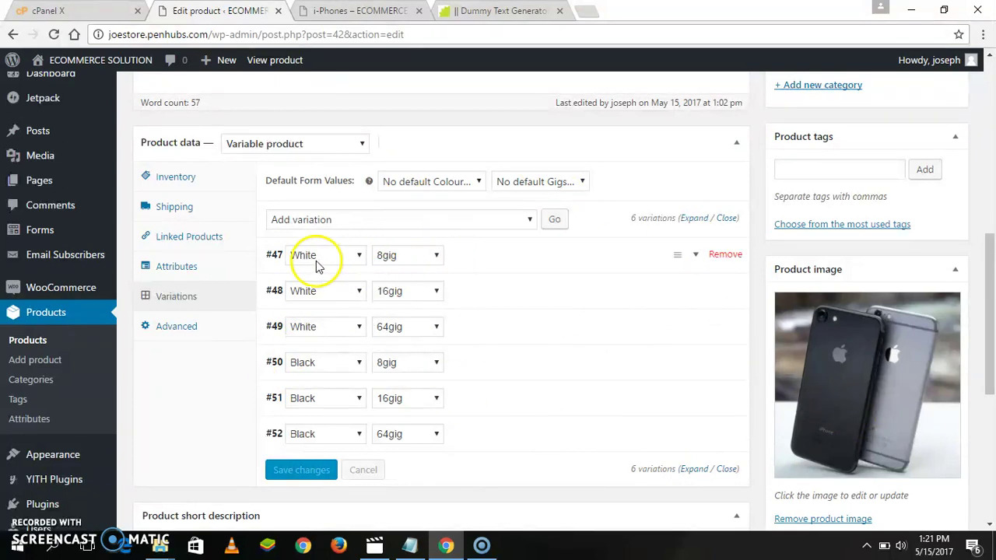
pyautogui.click(531, 221)
pyautogui.click(532, 221)
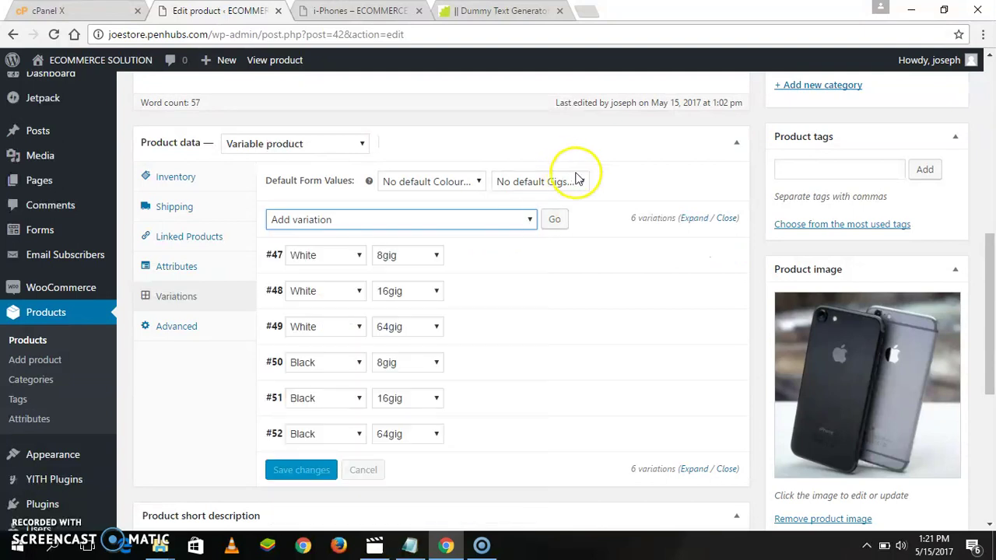
pyautogui.click(576, 180)
pyautogui.click(546, 215)
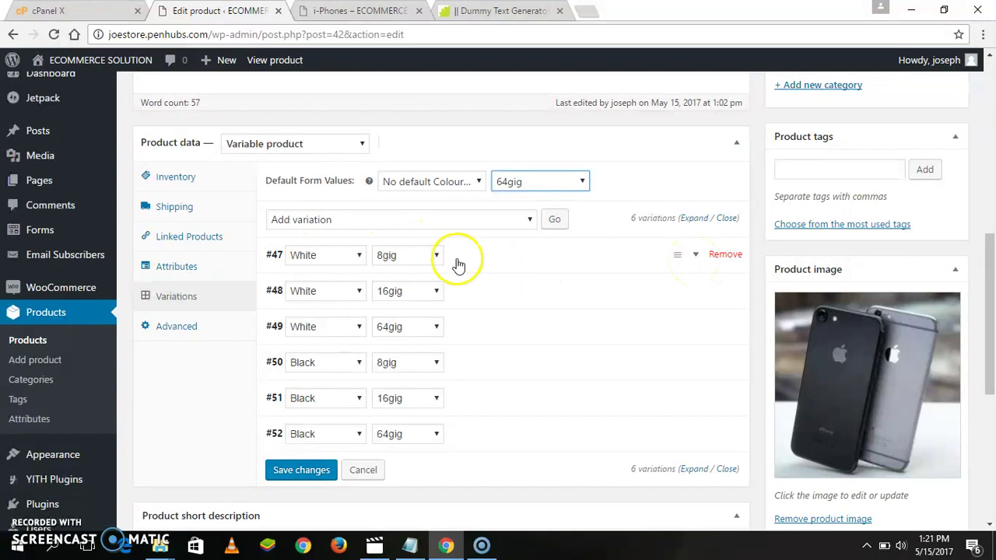
# - Assign phonew1.png from the media library as the image of the White 8gig variation
pyautogui.click(694, 256)
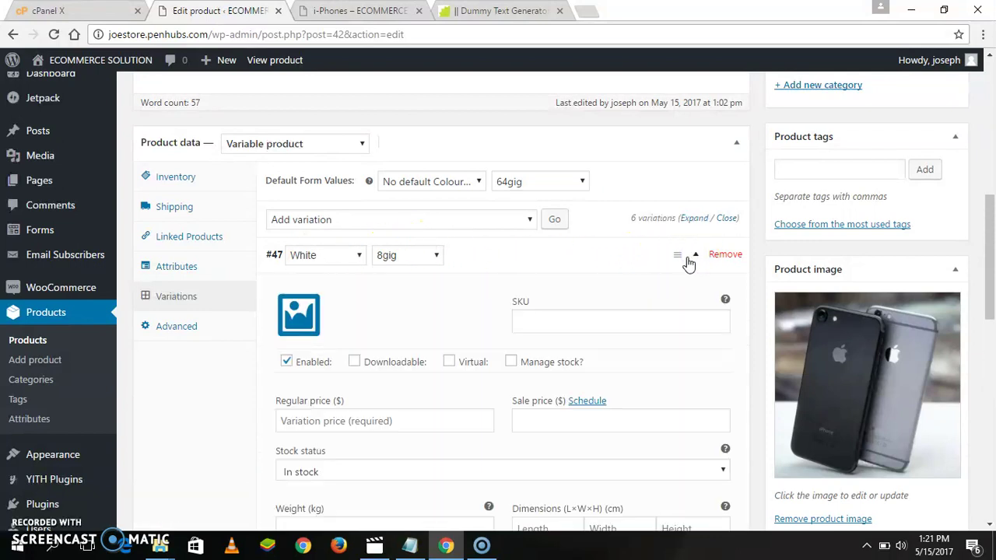
pyautogui.scroll(-3, 326, 167)
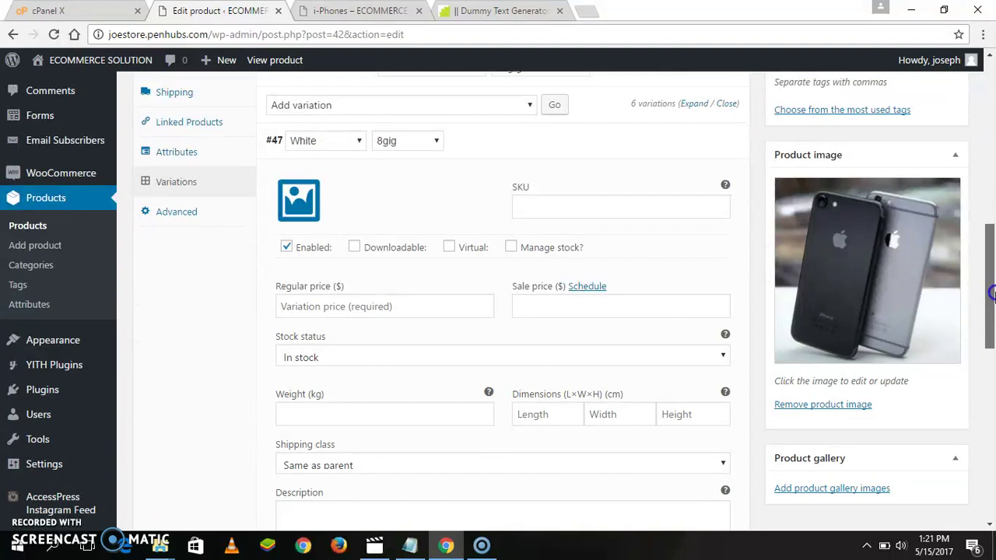
pyautogui.click(298, 200)
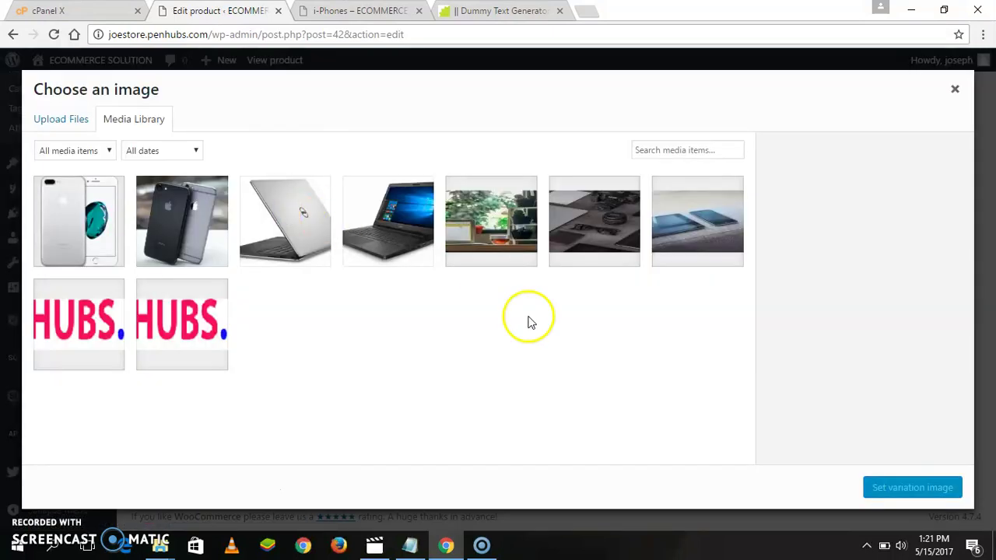
pyautogui.click(68, 226)
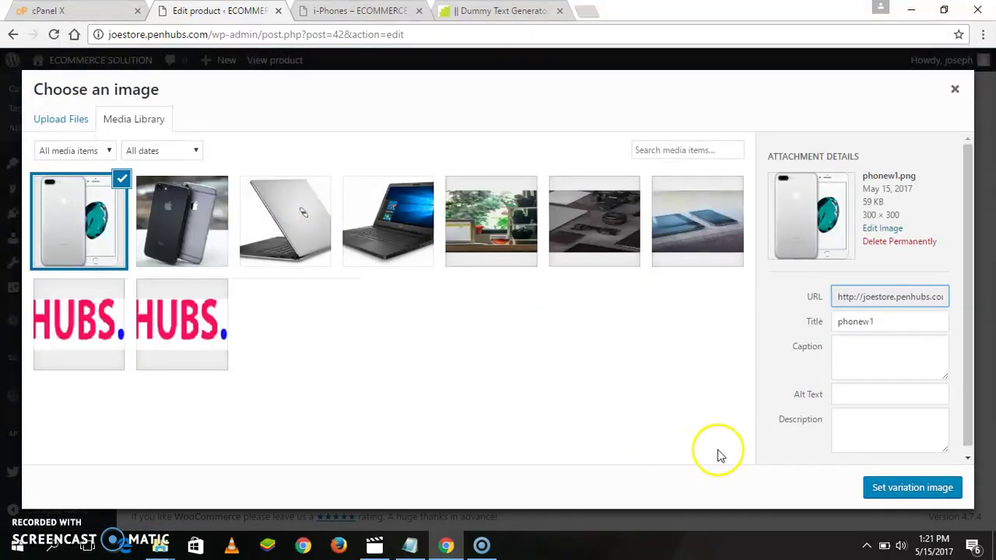
pyautogui.click(895, 489)
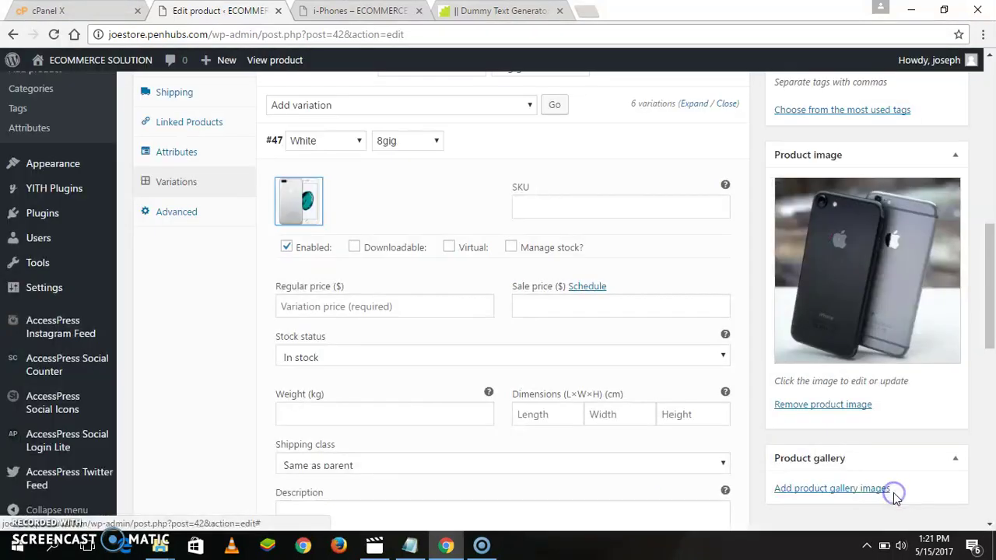
# - Set the White 8gig variation's regular price to $105 and collapse its details
pyautogui.click(284, 310)
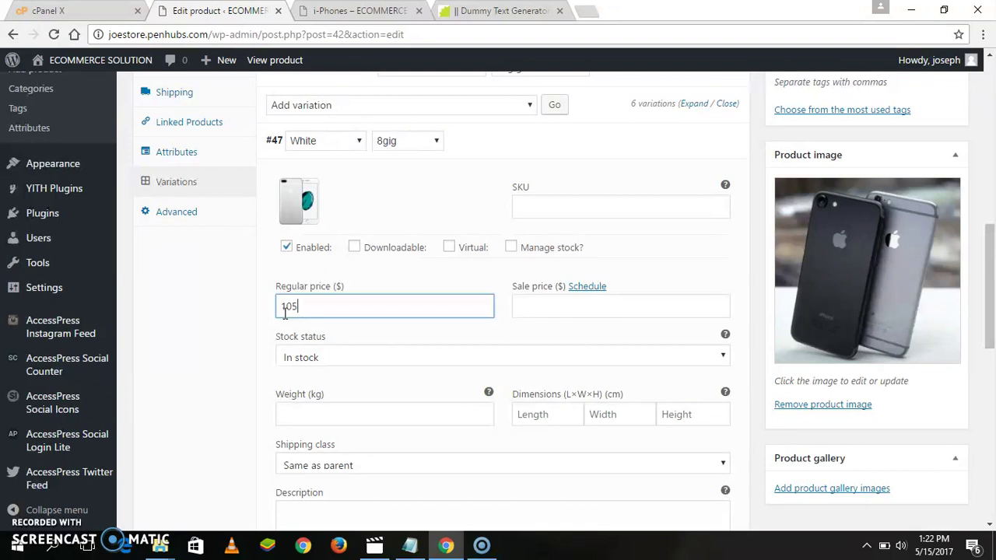
pyautogui.scroll(-1, 992, 380)
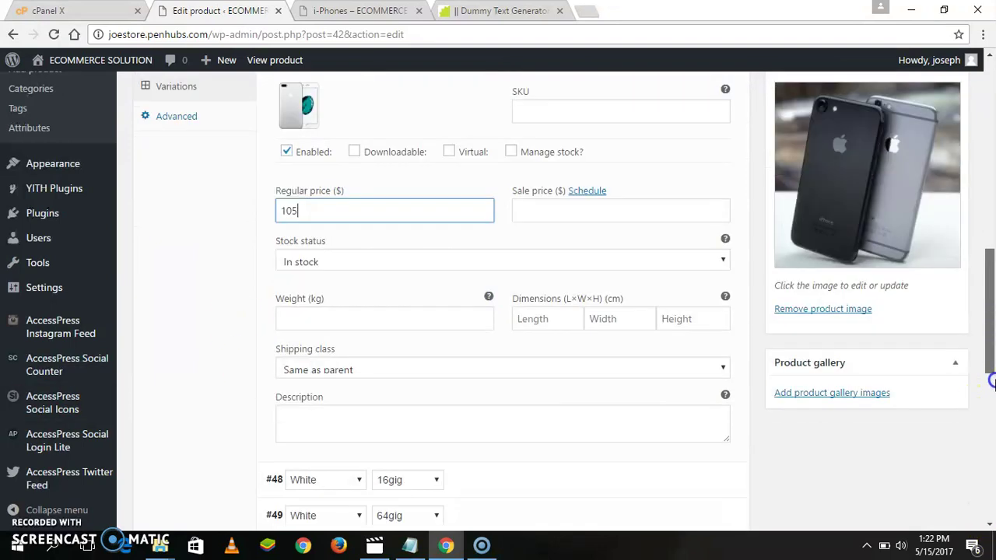
pyautogui.scroll(-2, 992, 381)
pyautogui.moveTo(992, 400); pyautogui.dragTo(992, 298)
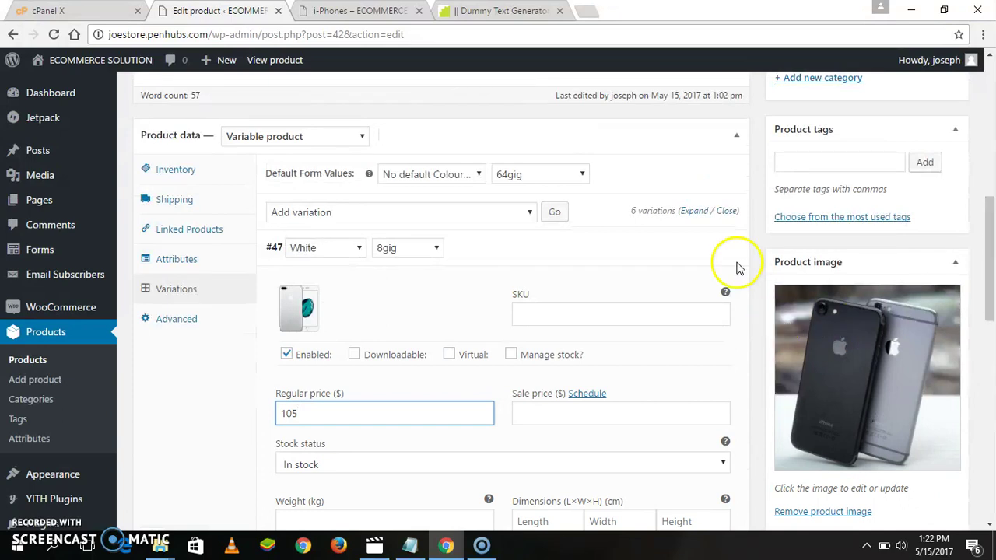
pyautogui.click(696, 251)
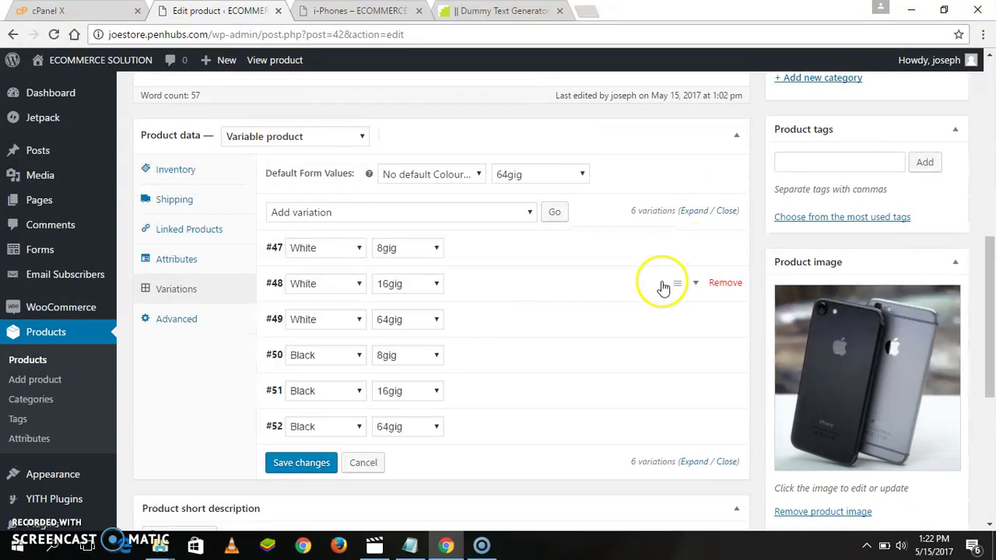
# - Upload phonew2.jpg from the Phones folder and set it as the White 16gig variation's image
pyautogui.click(698, 284)
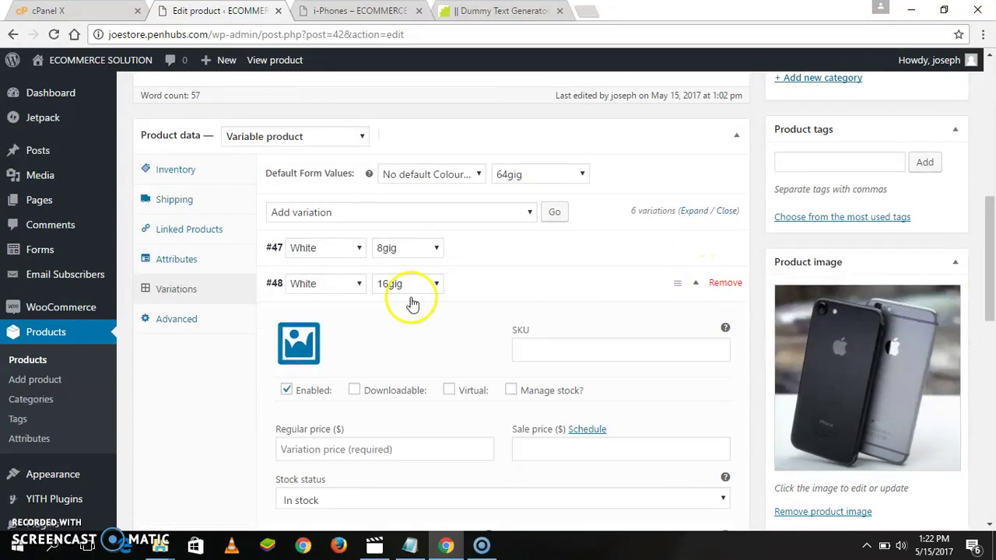
pyautogui.click(298, 342)
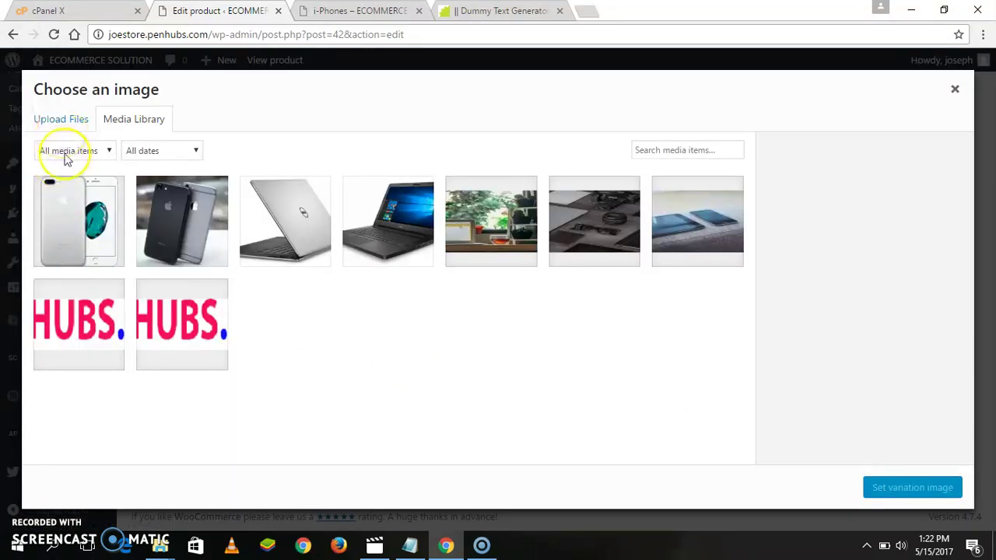
pyautogui.click(79, 122)
pyautogui.click(396, 295)
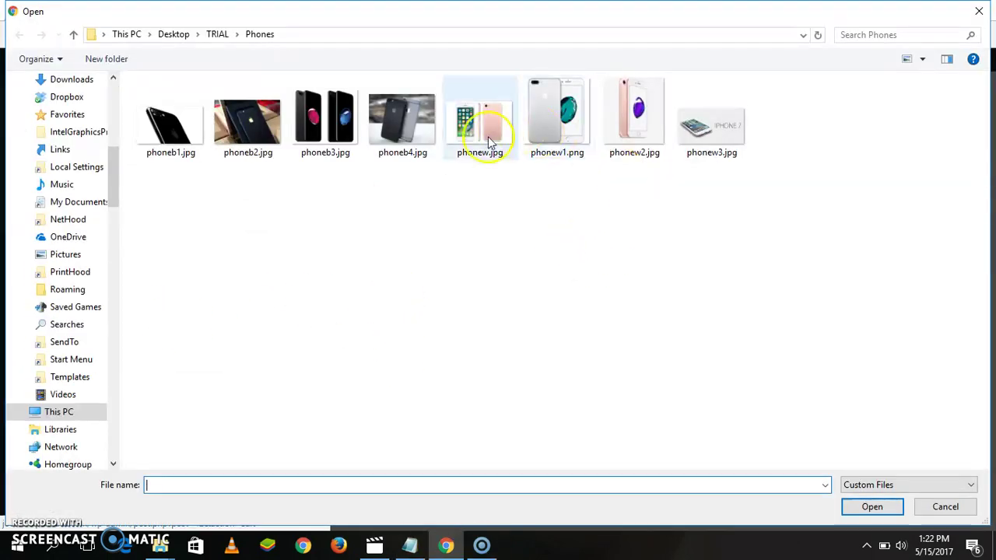
pyautogui.click(634, 117)
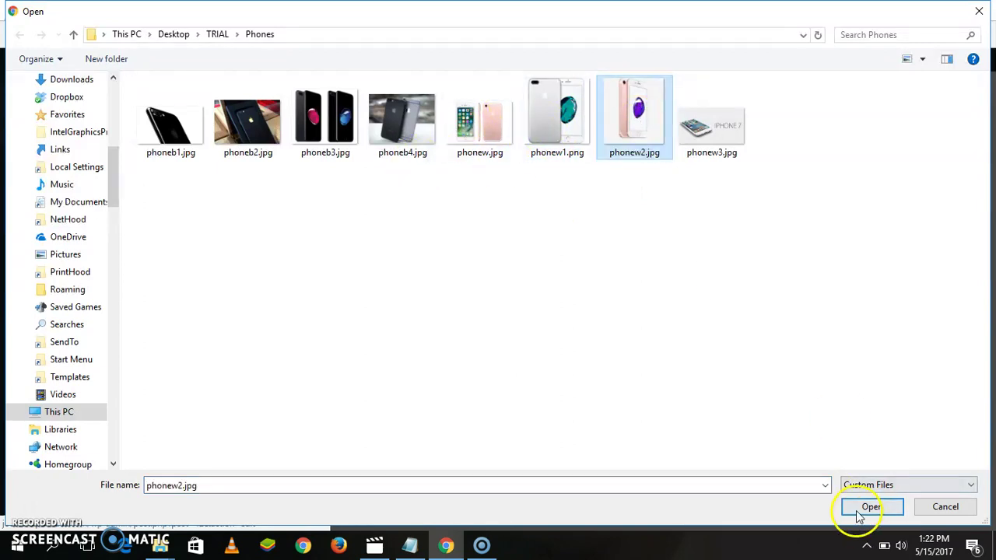
pyautogui.click(858, 514)
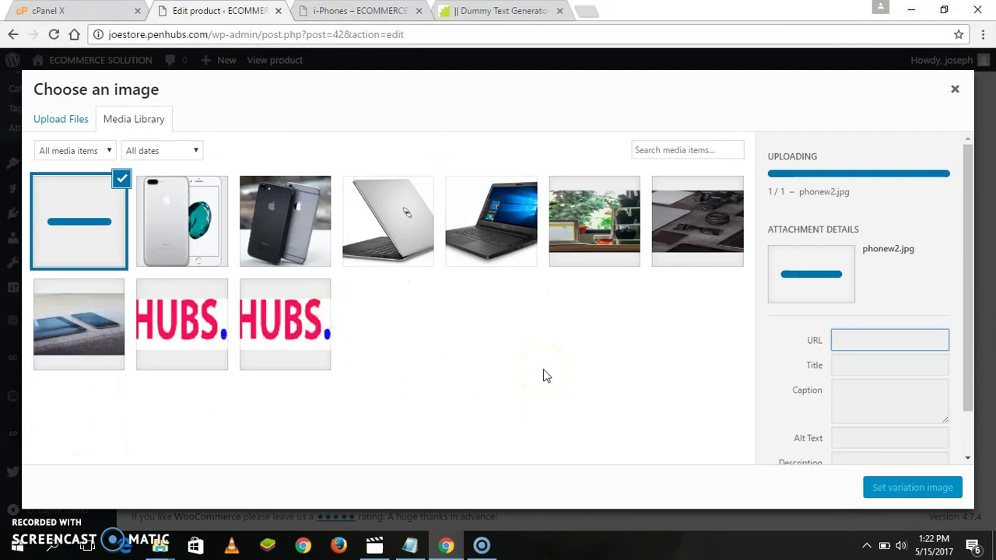
pyautogui.click(914, 490)
# - Set the White 16gig variation's regular price to $140 and collapse its details
pyautogui.moveTo(993, 263); pyautogui.dragTo(993, 291)
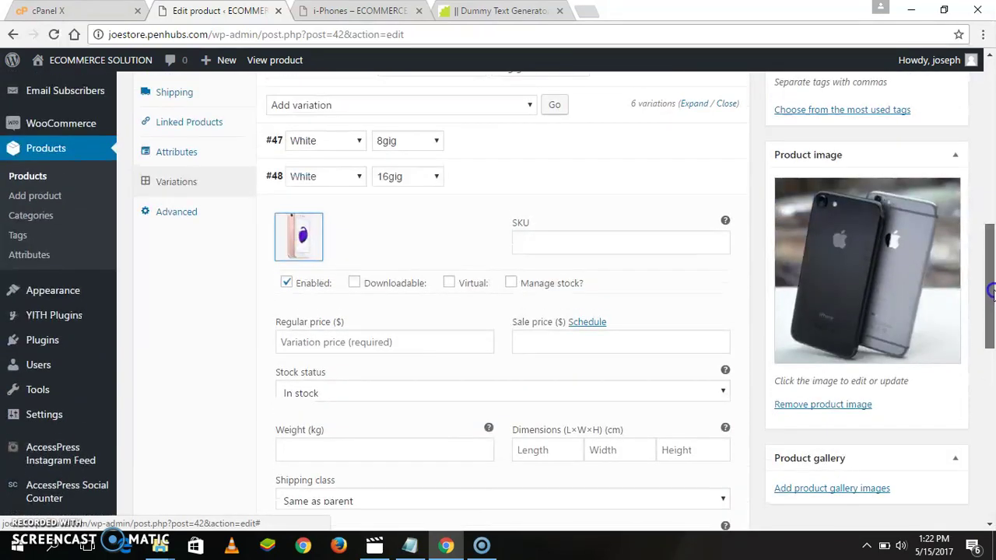
pyautogui.click(402, 344)
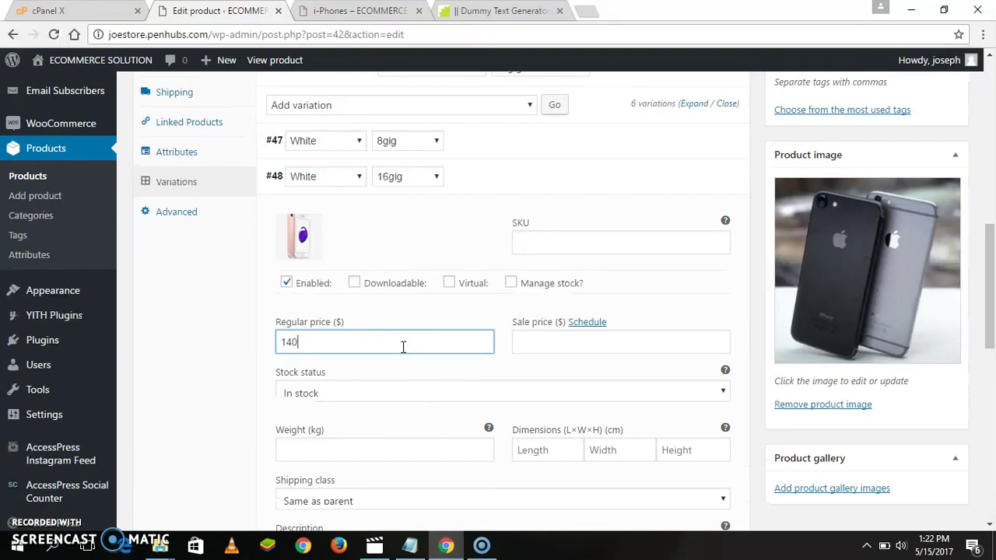
pyautogui.moveTo(993, 318); pyautogui.dragTo(993, 308)
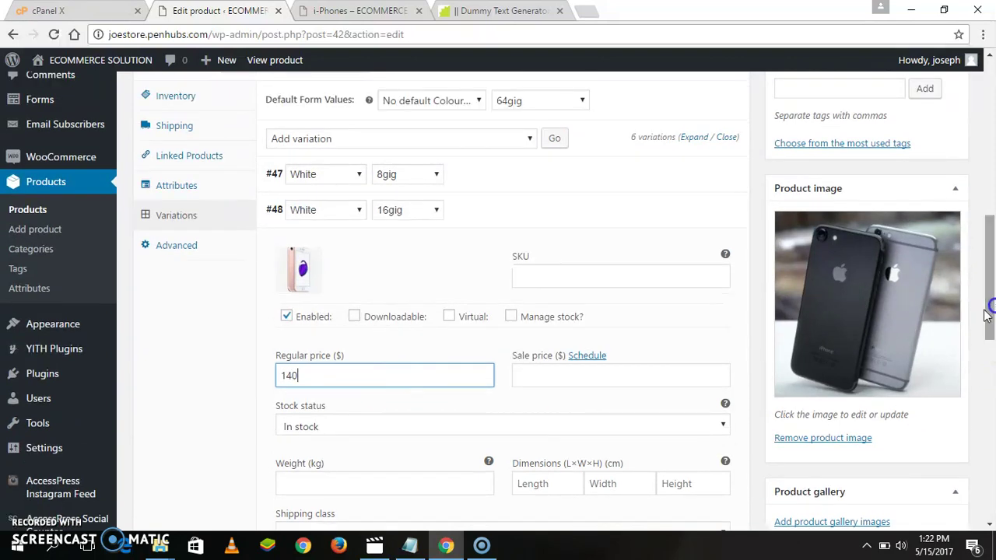
pyautogui.click(698, 208)
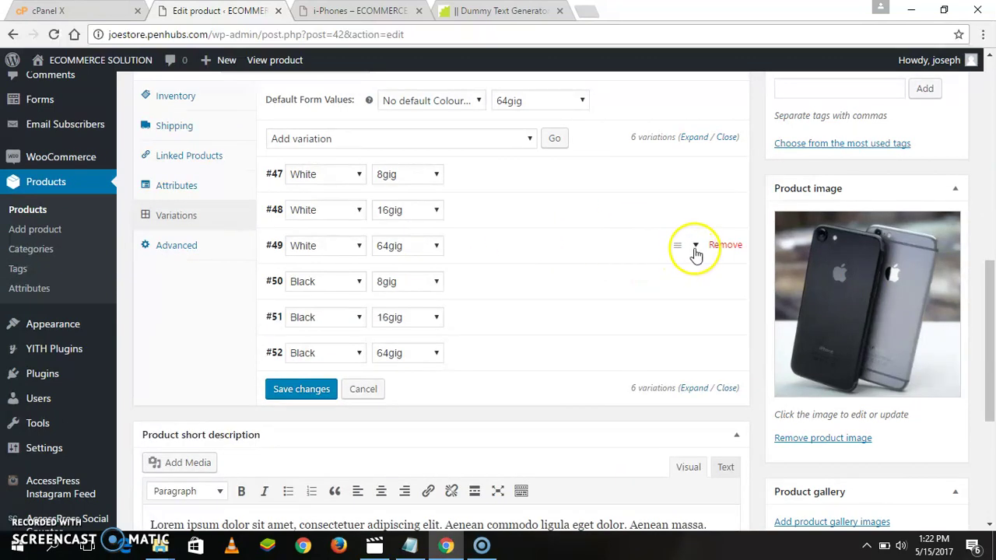
# - Upload phonew3.jpg from the Phones folder and set it as the White 64gig variation's image
pyautogui.click(695, 249)
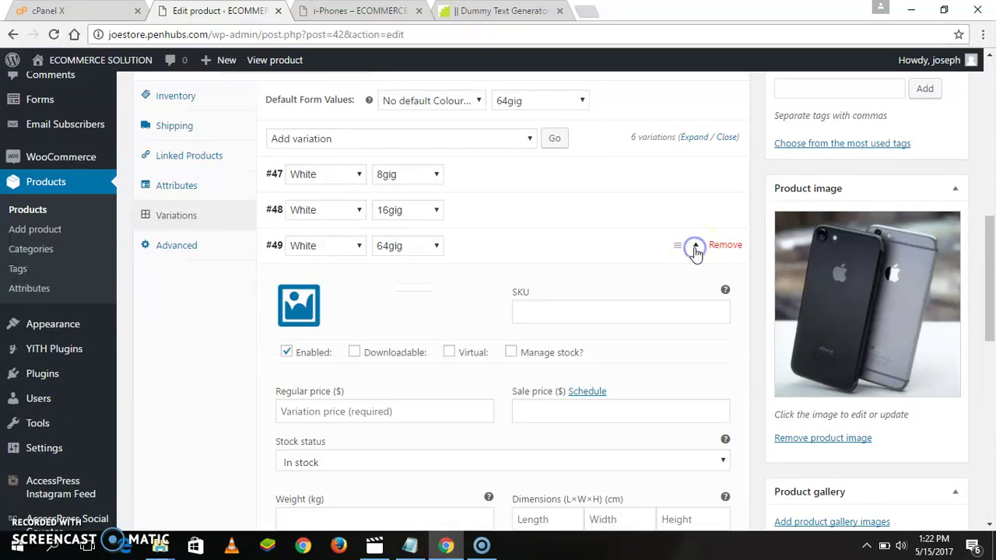
pyautogui.click(300, 296)
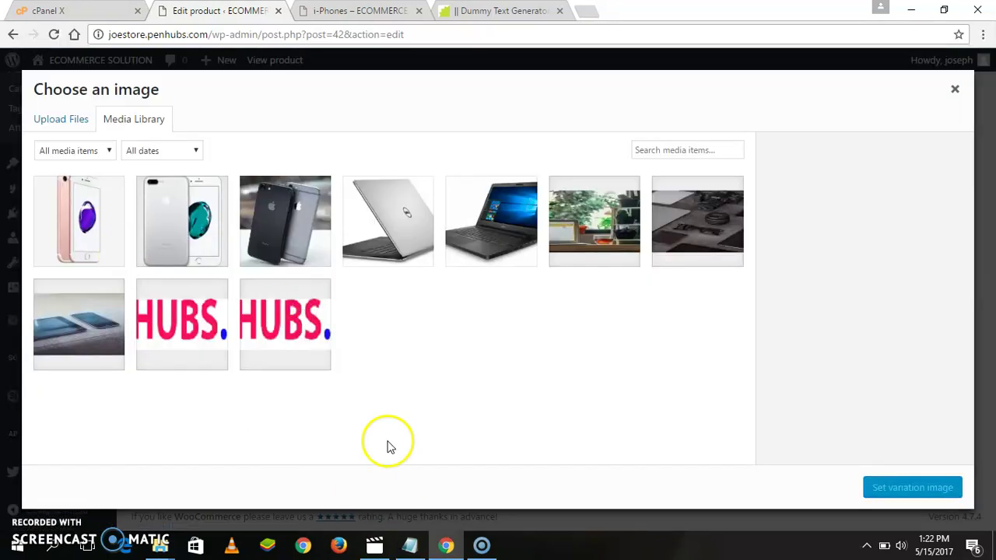
pyautogui.click(62, 123)
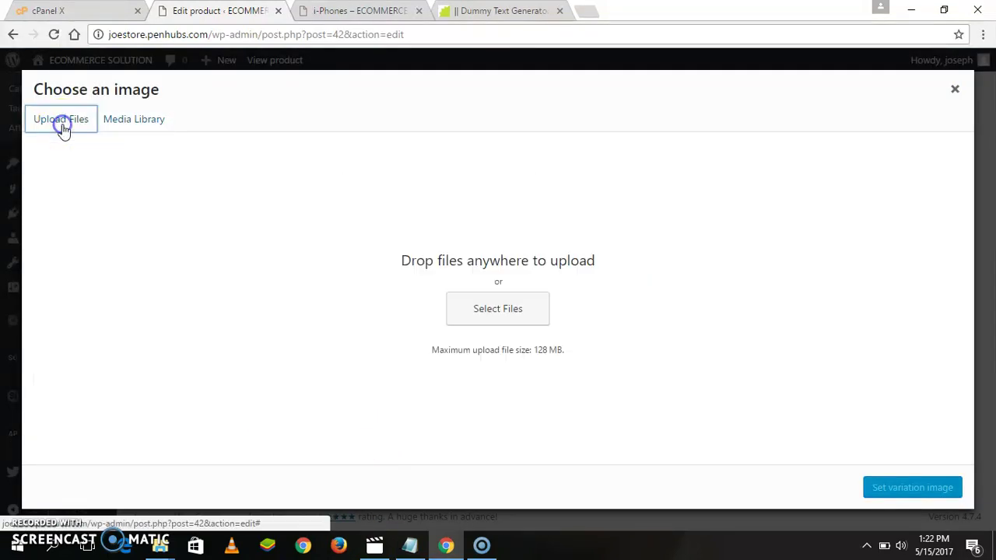
pyautogui.click(488, 308)
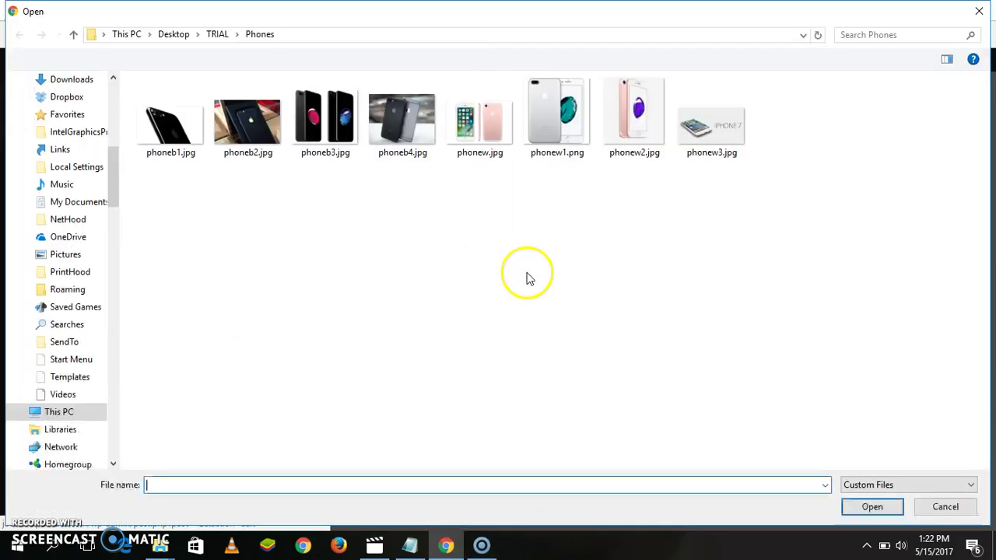
pyautogui.click(711, 140)
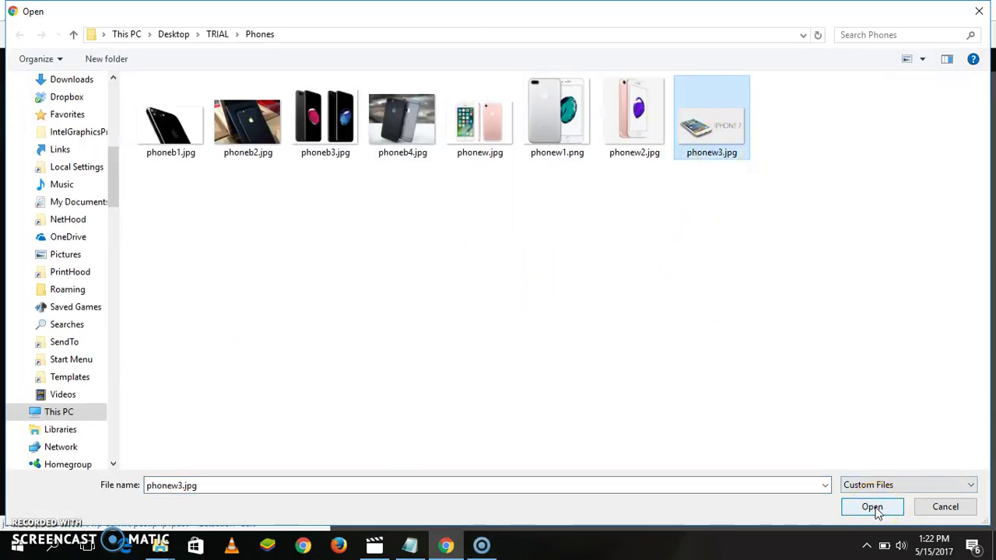
pyautogui.click(872, 508)
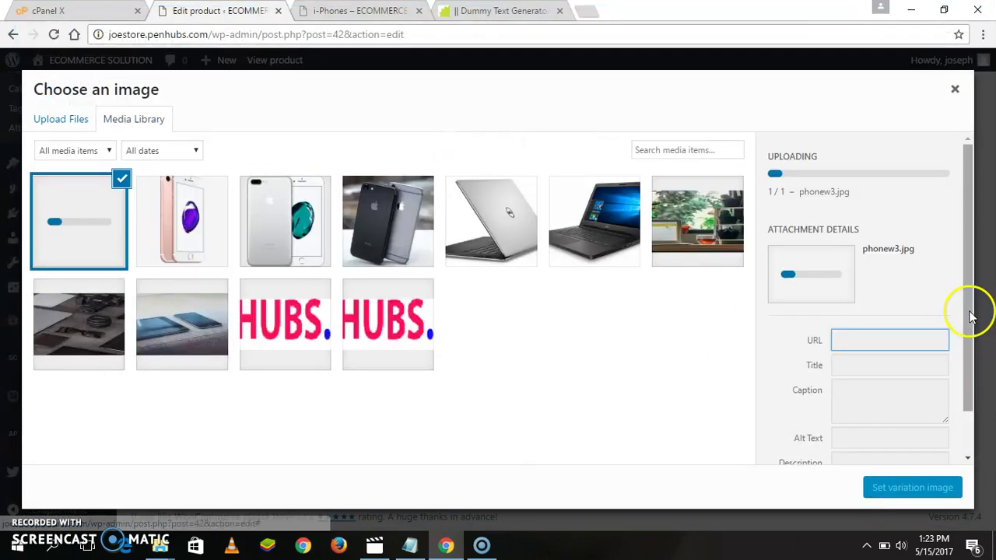
pyautogui.moveTo(971, 318); pyautogui.dragTo(948, 447)
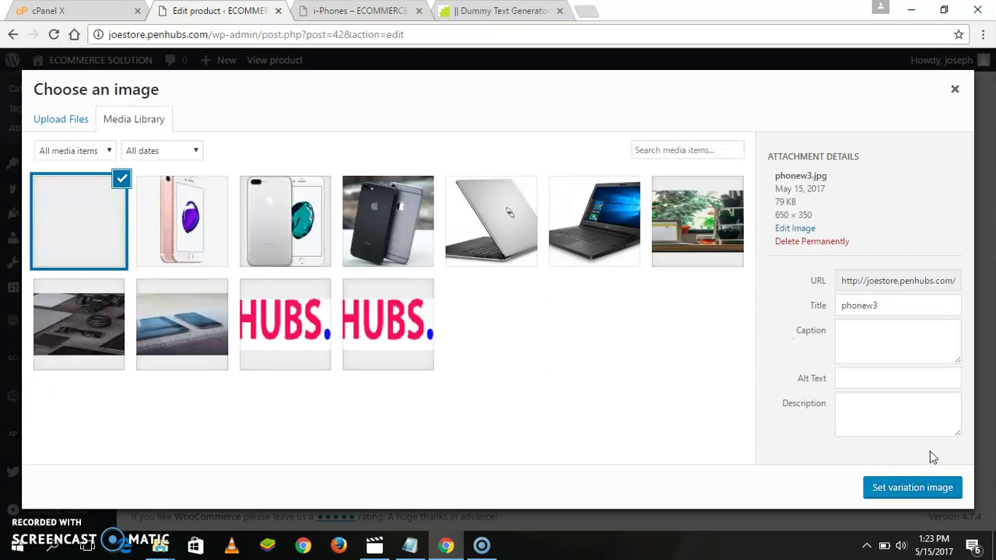
pyautogui.click(915, 488)
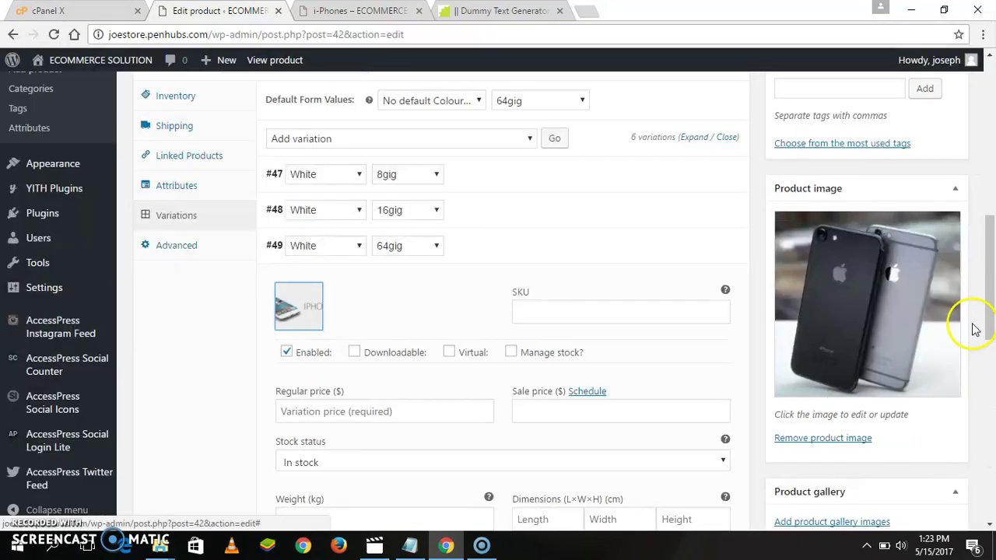
# - Set the White 64gig variation's regular price to $150, check the White 8gig variation's details, and collapse both variations
pyautogui.moveTo(990, 325); pyautogui.dragTo(992, 339)
pyautogui.click(434, 300)
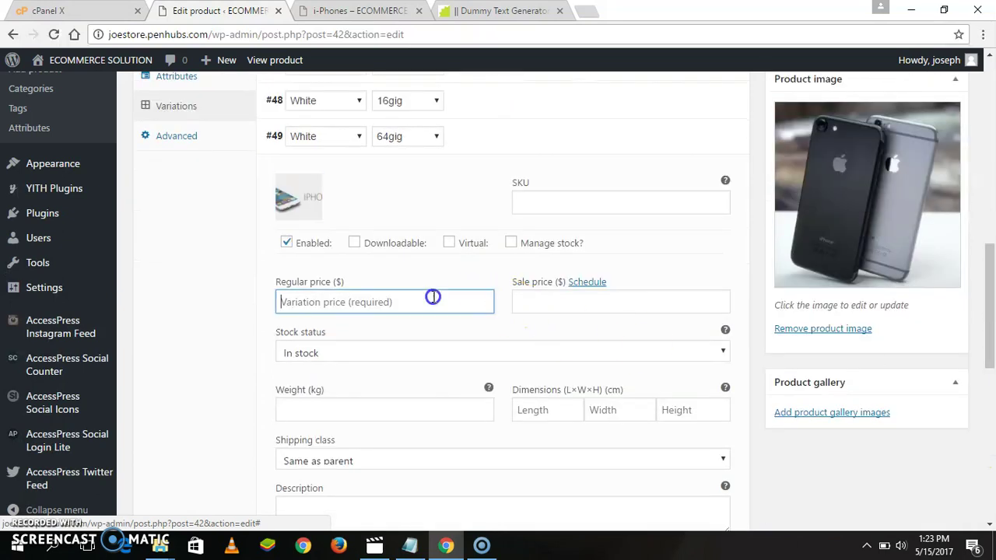
pyautogui.moveTo(992, 334)
pyautogui.mouseDown()
pyautogui.moveTo(993, 347)
pyautogui.moveTo(994, 323)
pyautogui.mouseUp()
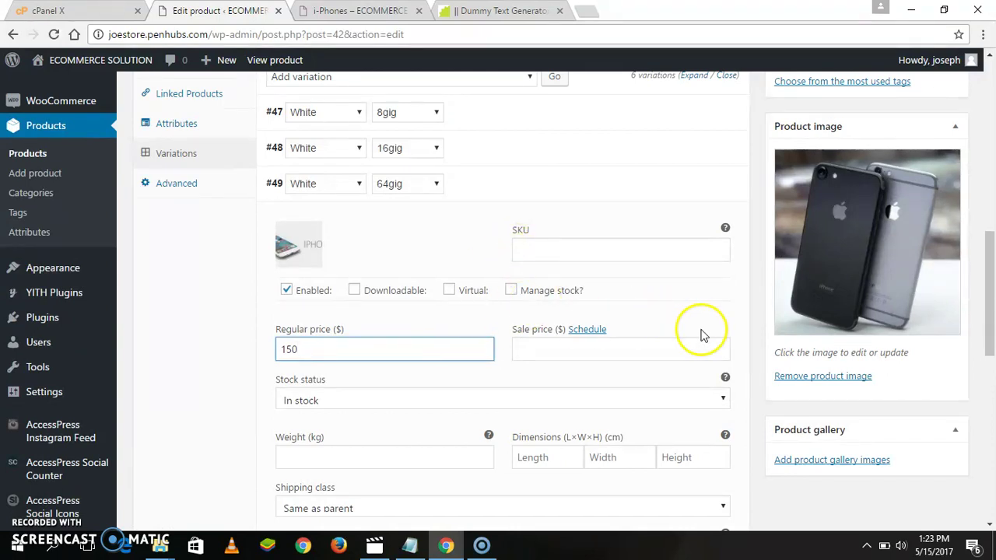
pyautogui.moveTo(990, 286); pyautogui.dragTo(993, 258)
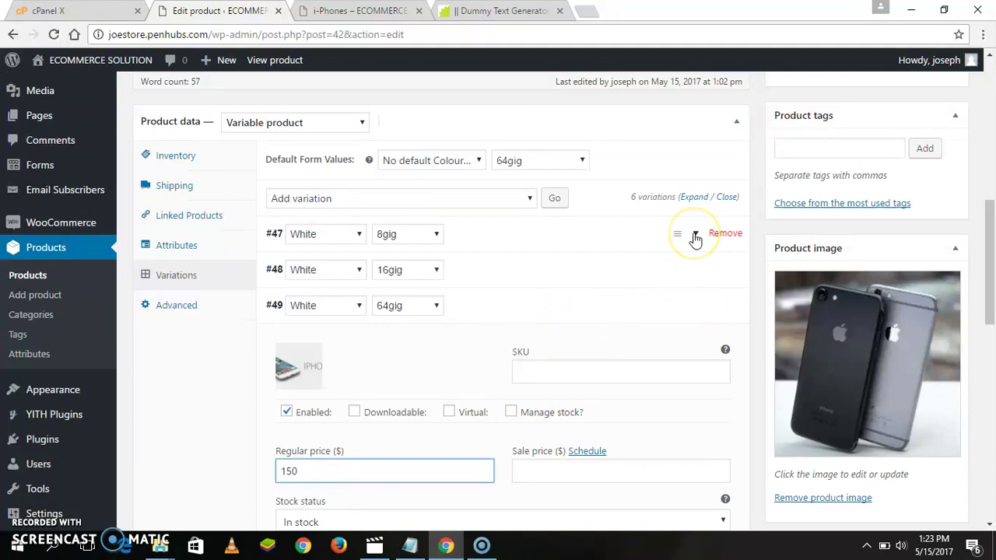
pyautogui.click(694, 235)
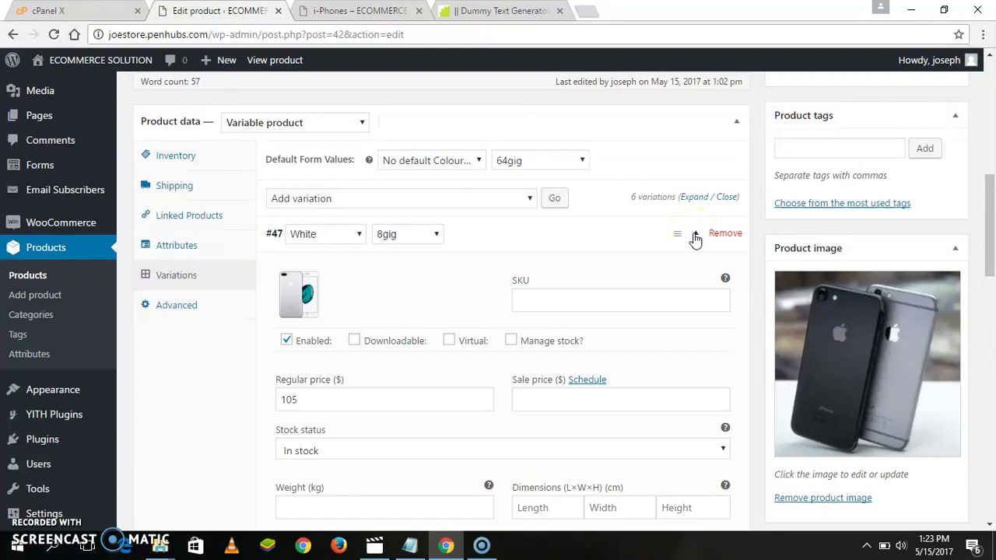
pyautogui.click(695, 235)
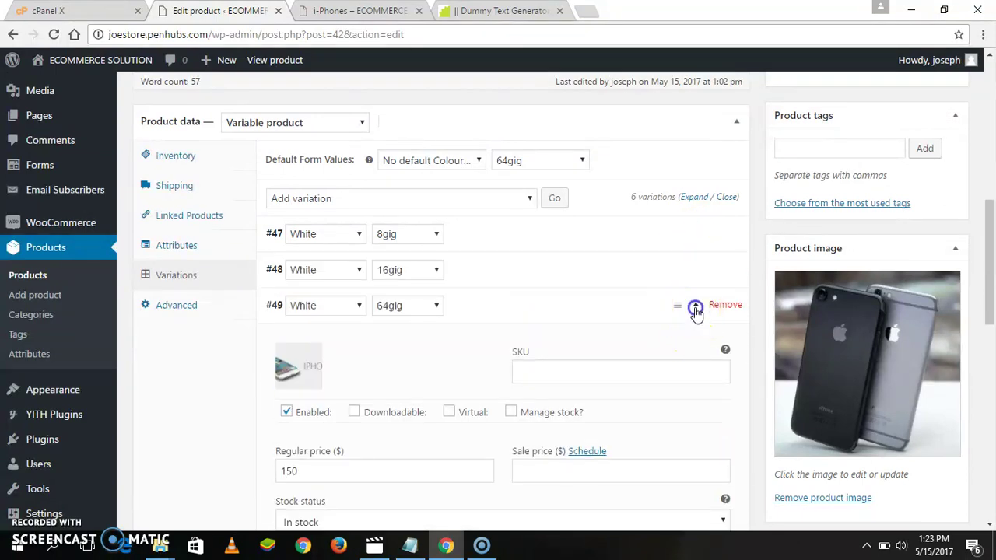
pyautogui.click(695, 307)
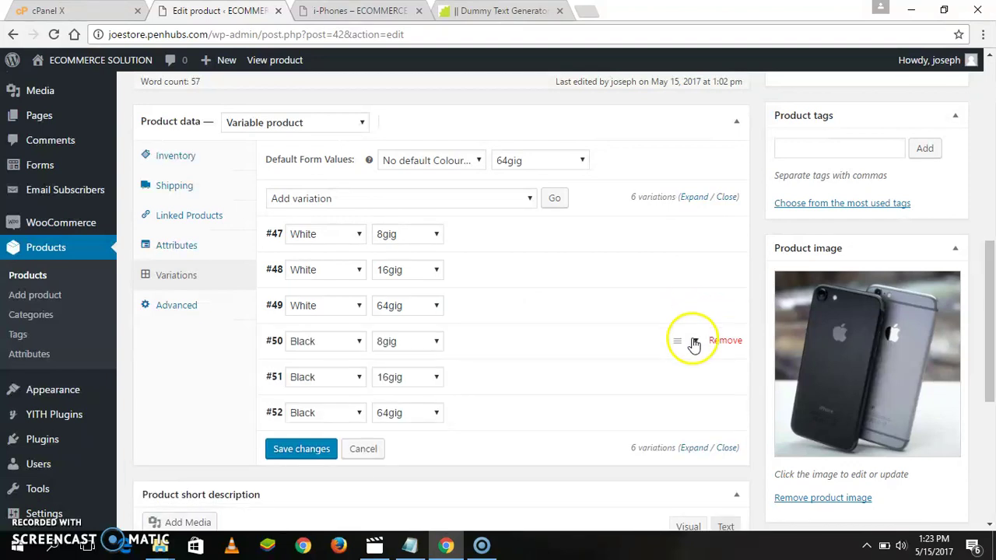
# - Set the Black 8gig variation's image to the existing black-and-grey phone photo and its regular price to $200, and collapse it
pyautogui.click(694, 343)
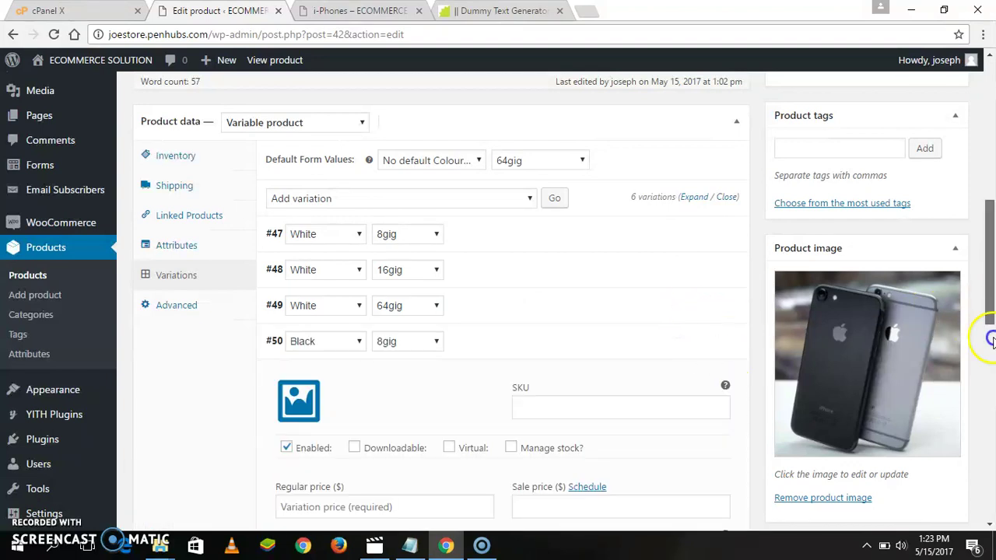
pyautogui.scroll(-2, 988, 327)
pyautogui.click(294, 252)
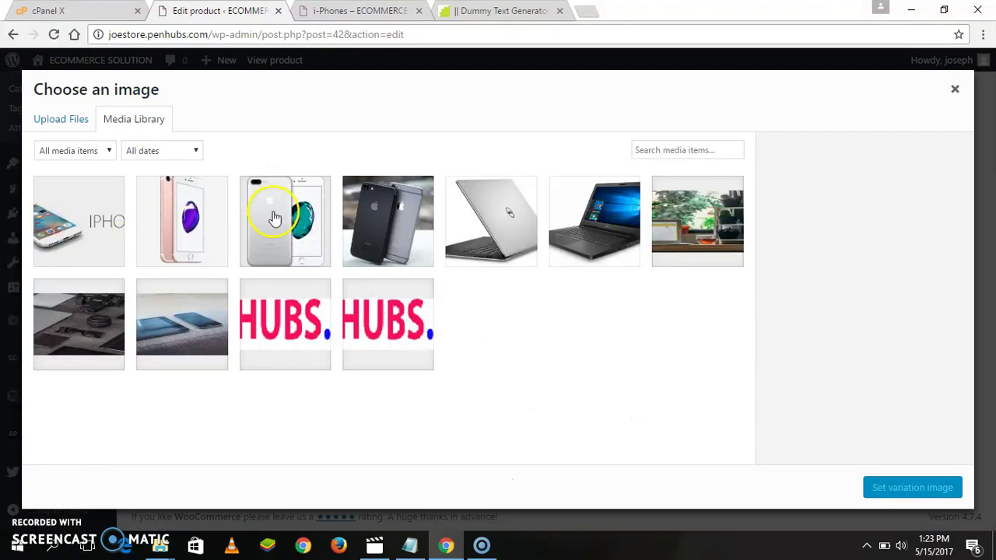
pyautogui.click(362, 222)
pyautogui.click(890, 484)
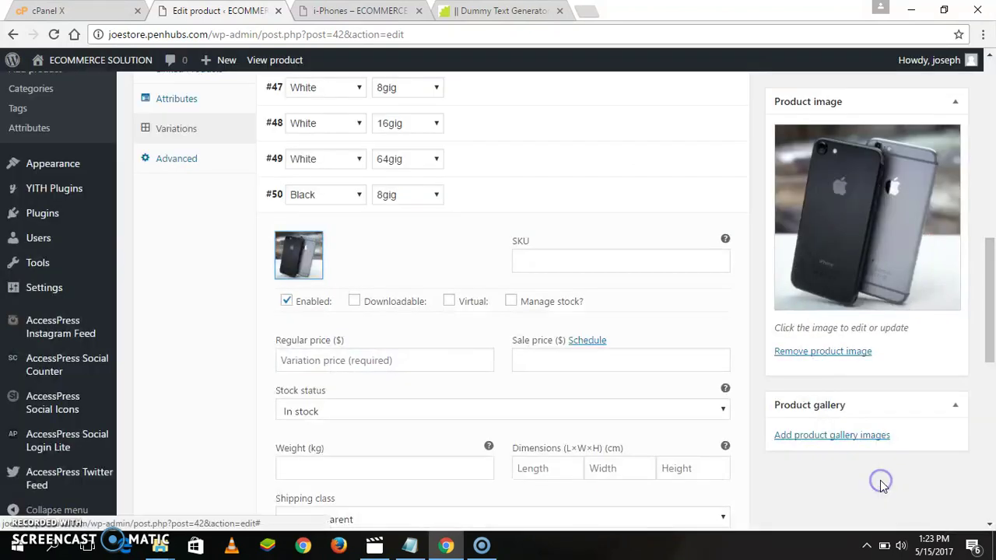
pyautogui.click(383, 370)
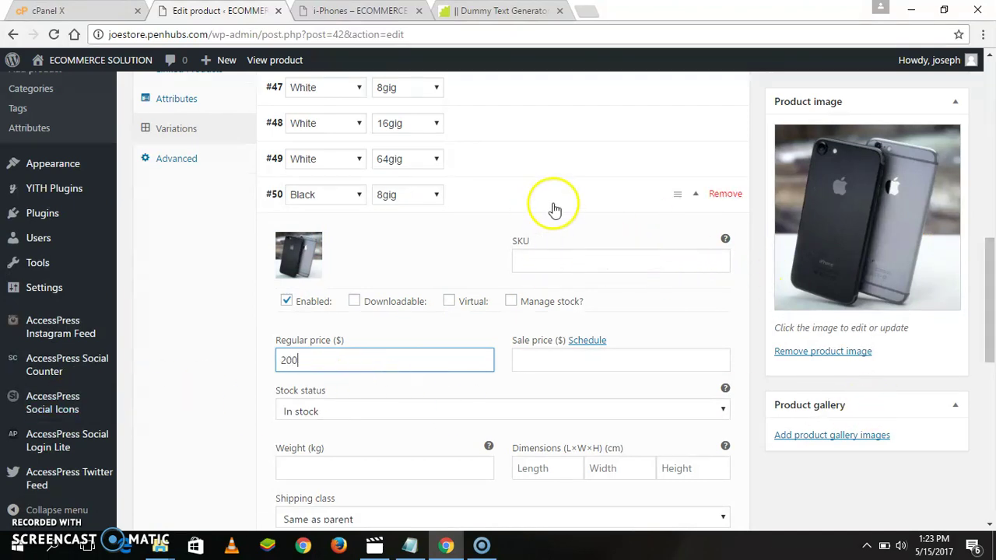
pyautogui.click(694, 204)
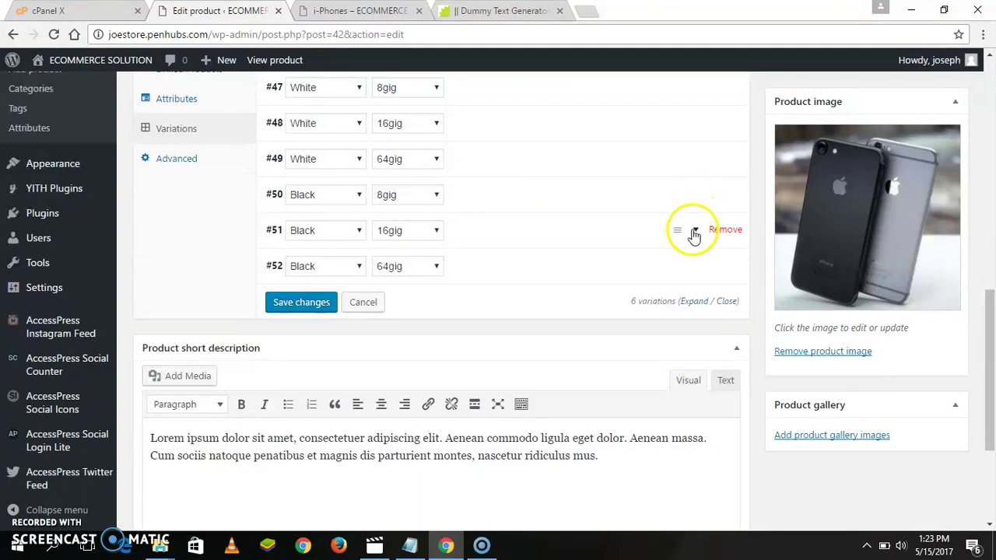
# - Upload phoneb3.jpg from the Phones folder, set it as the Black 16gig variation's image, and collapse the variation
pyautogui.click(694, 233)
pyautogui.click(304, 288)
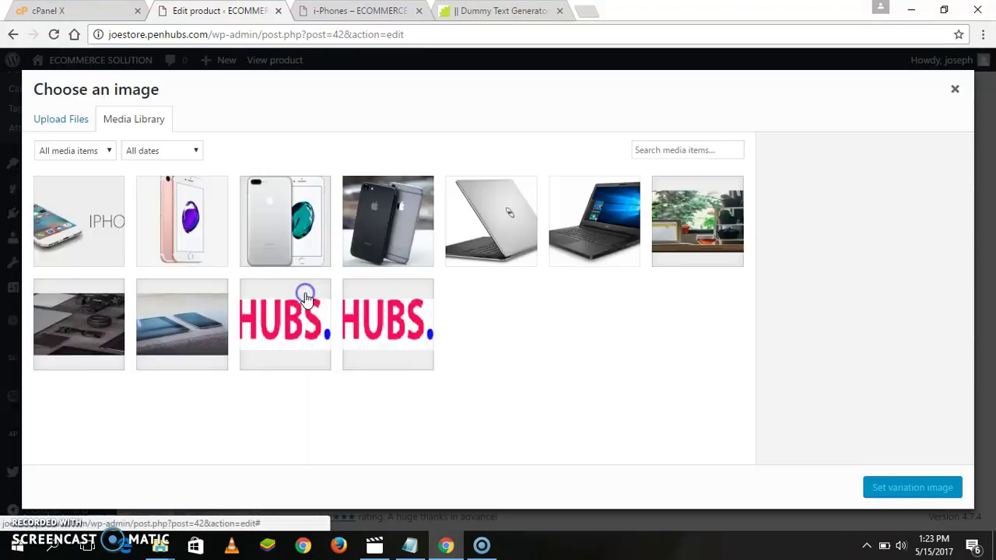
pyautogui.click(51, 119)
pyautogui.click(491, 308)
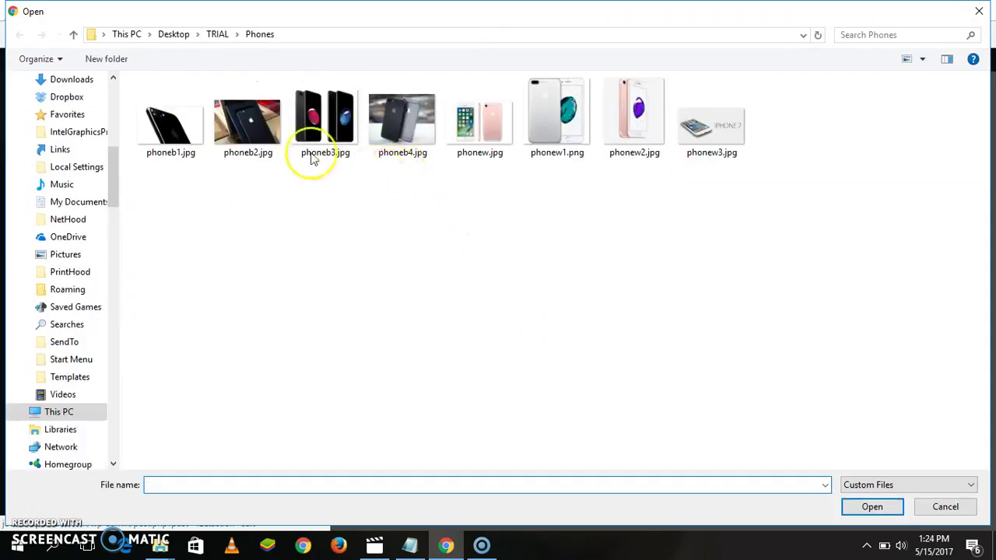
pyautogui.click(322, 131)
pyautogui.click(872, 506)
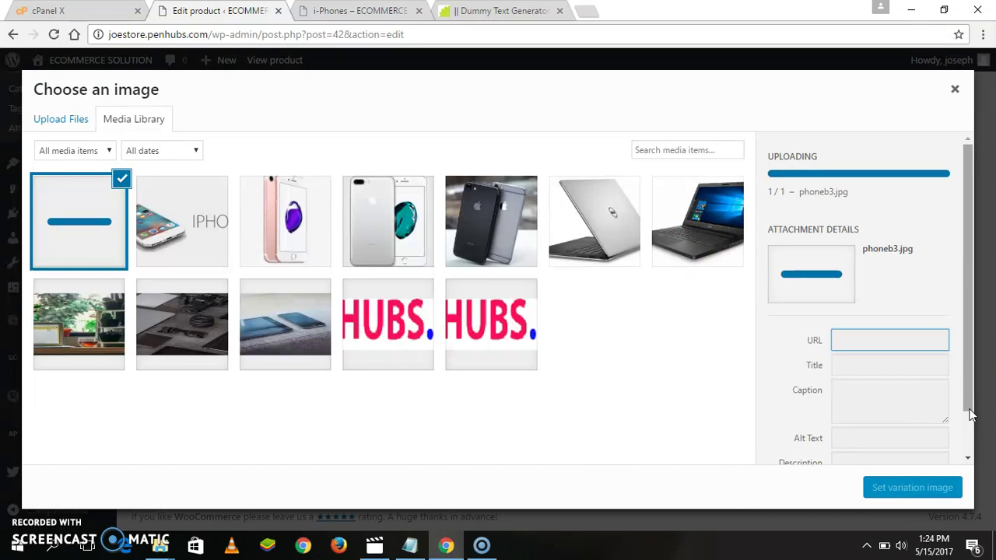
pyautogui.click(919, 491)
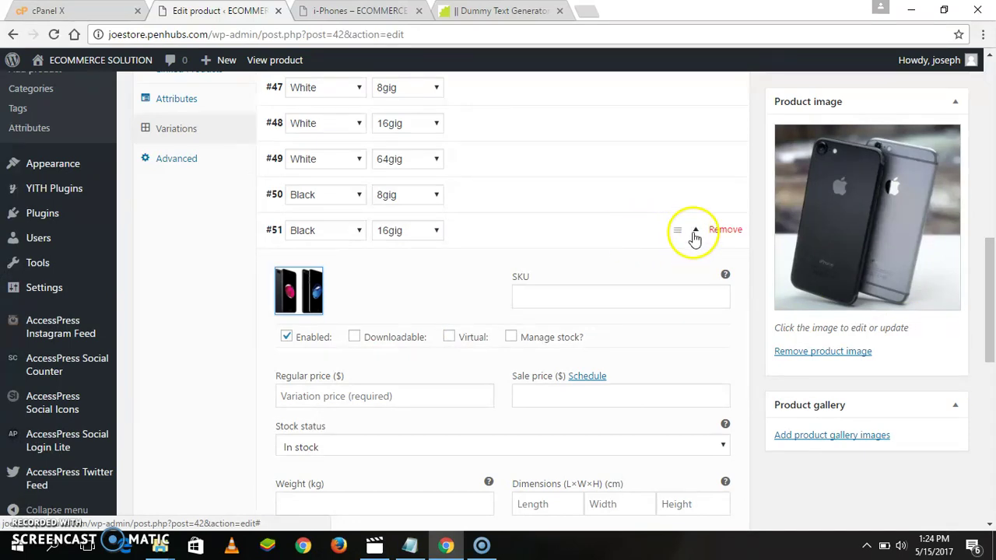
pyautogui.click(695, 233)
# - Upload phoneb1.jpg from the Phones folder as the Black 64gig variation's image and set its regular price to $110
pyautogui.click(692, 266)
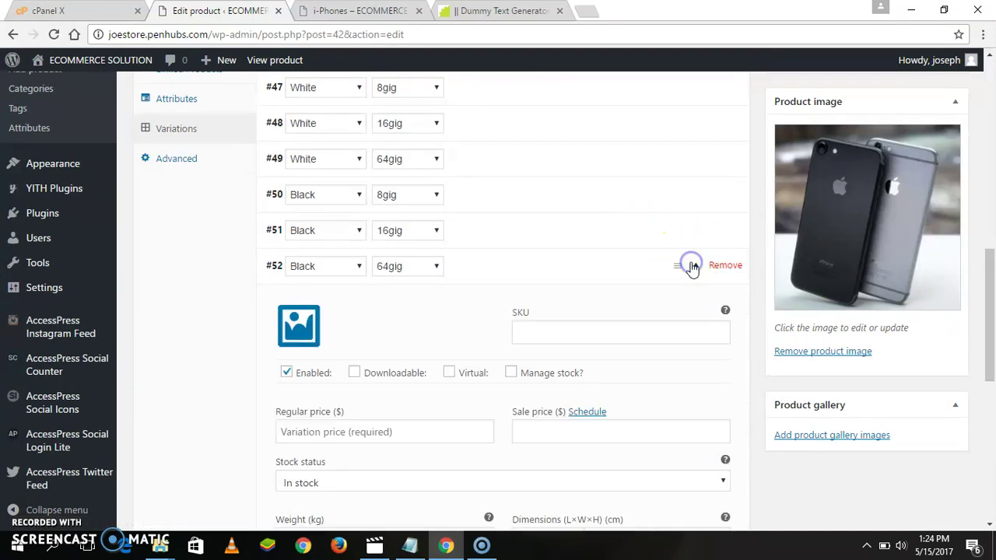
pyautogui.click(300, 327)
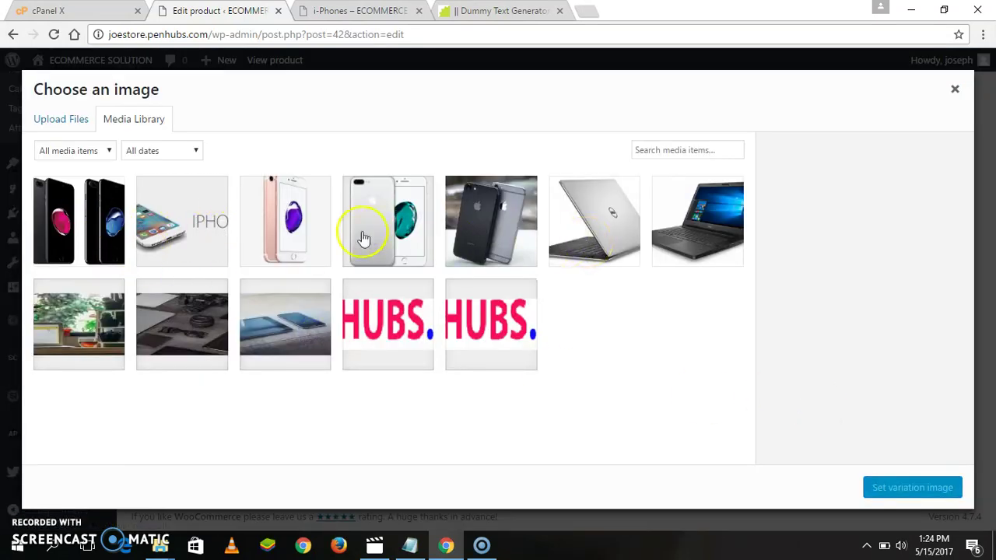
pyautogui.click(69, 120)
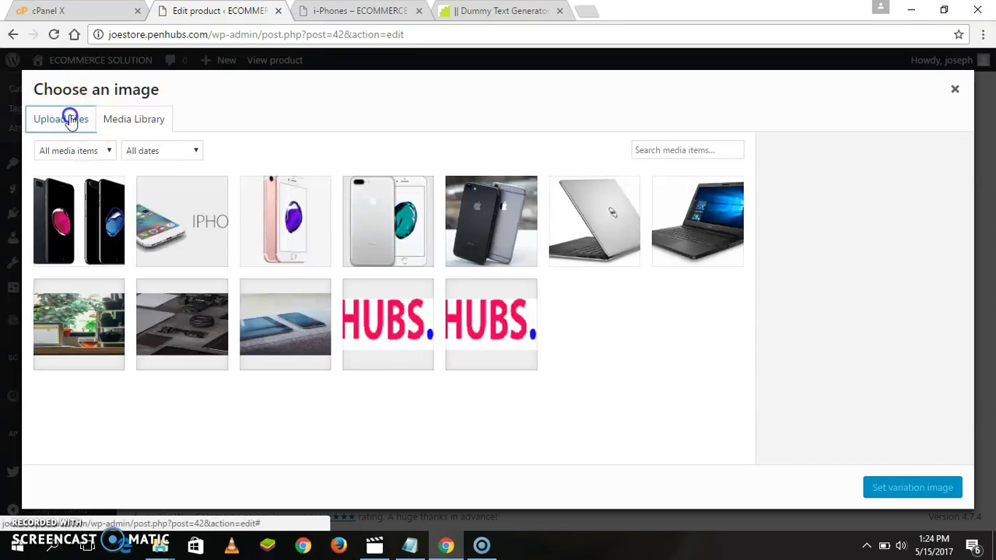
pyautogui.click(475, 302)
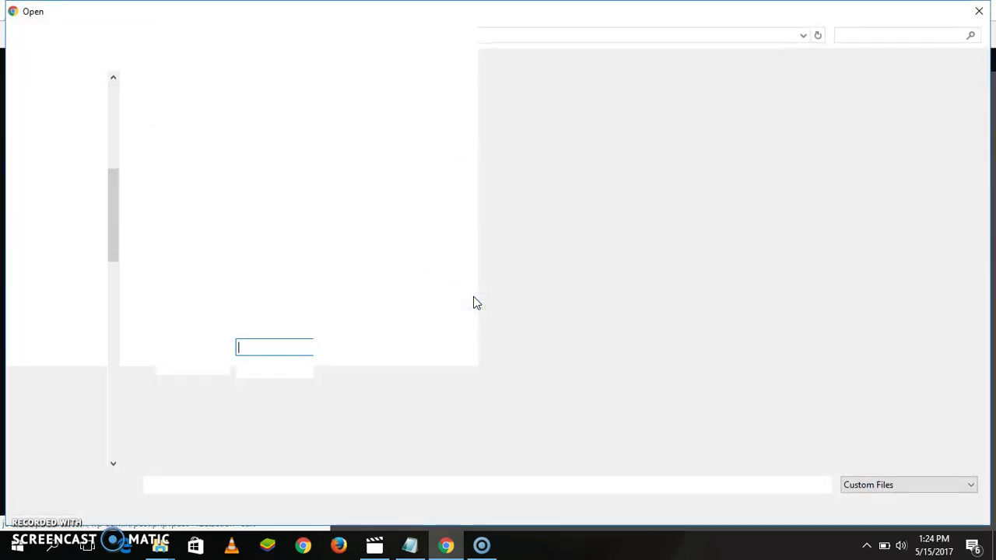
pyautogui.click(166, 113)
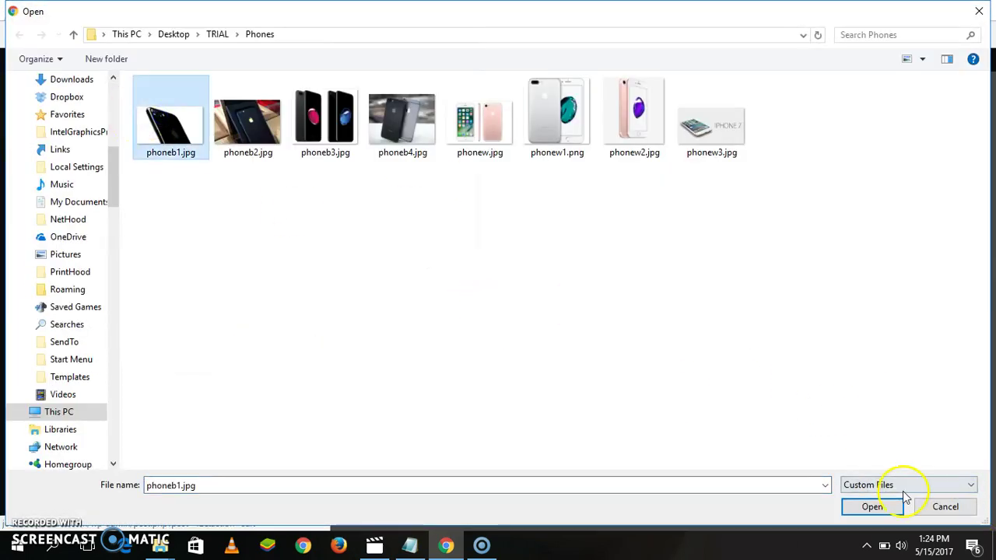
pyautogui.click(871, 506)
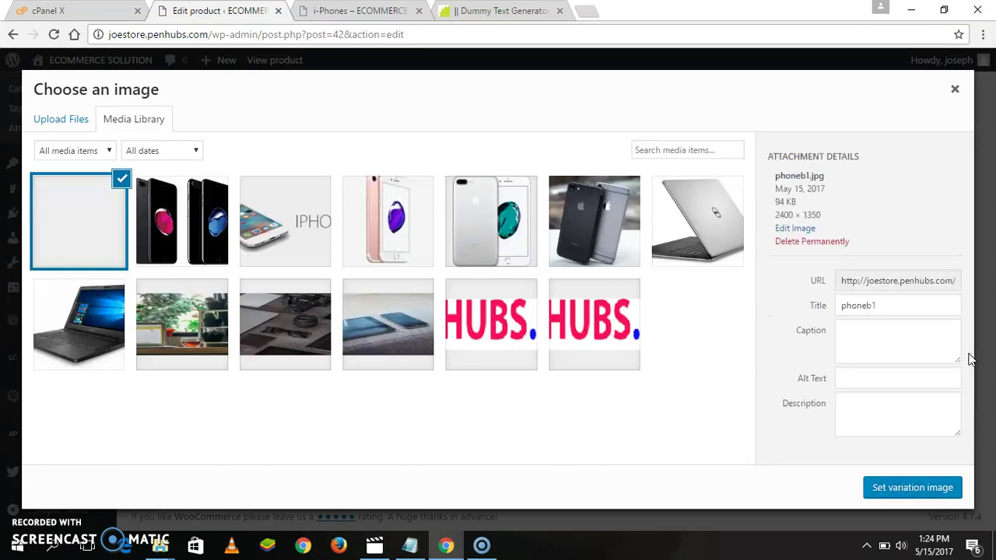
pyautogui.click(916, 486)
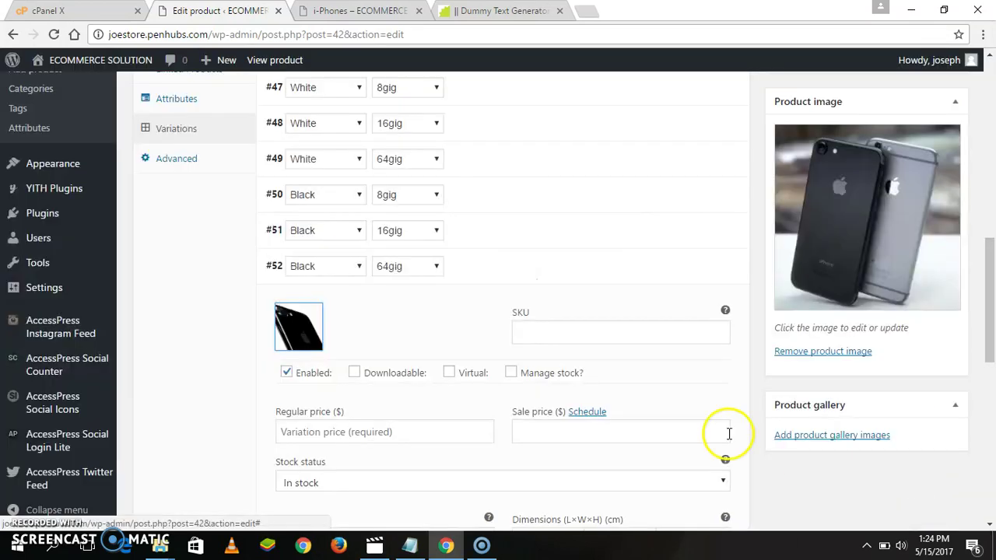
pyautogui.click(343, 431)
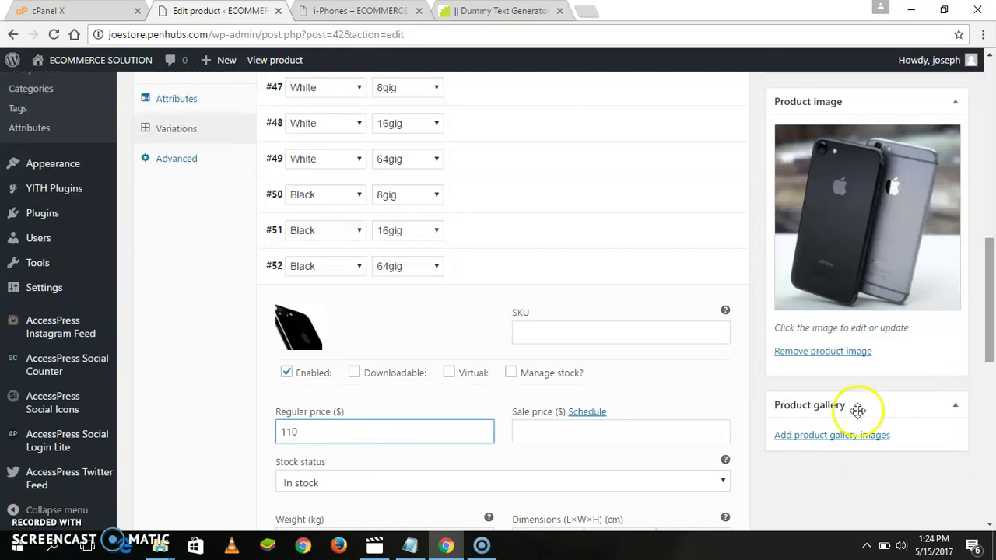
pyautogui.click(695, 269)
# - Set the Black 16gig variation's regular price to $145, collapse it, and save the variation changes
pyautogui.click(696, 231)
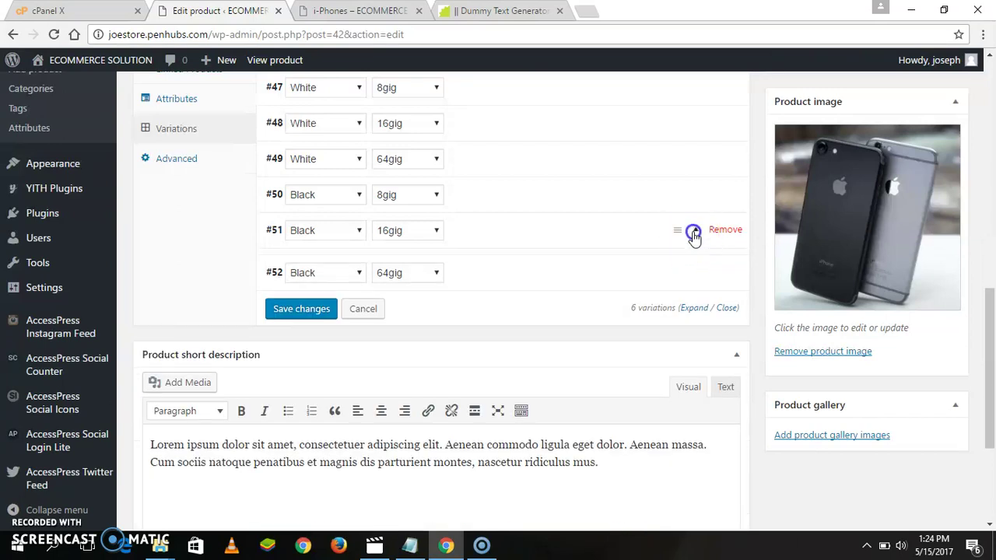
pyautogui.click(376, 396)
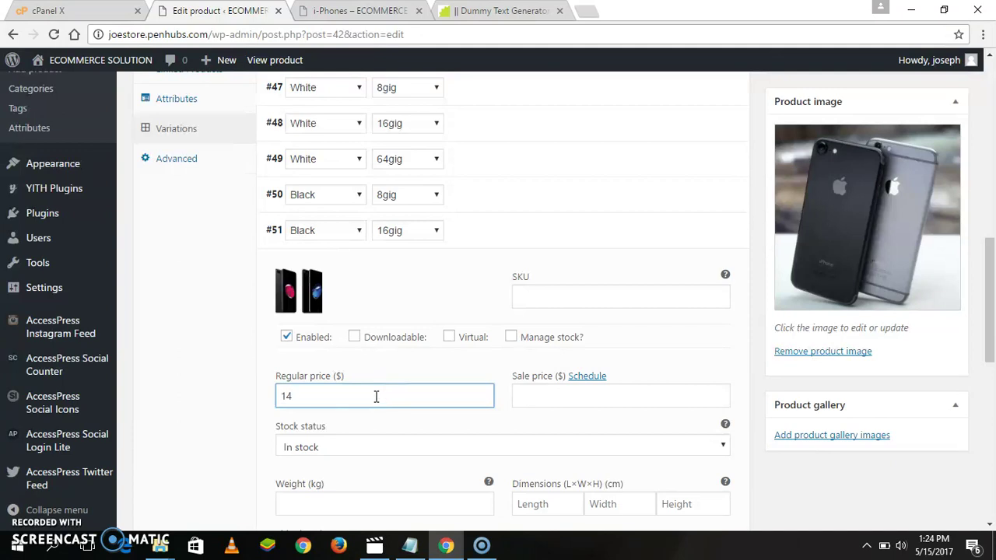
pyautogui.moveTo(990, 334); pyautogui.dragTo(993, 420)
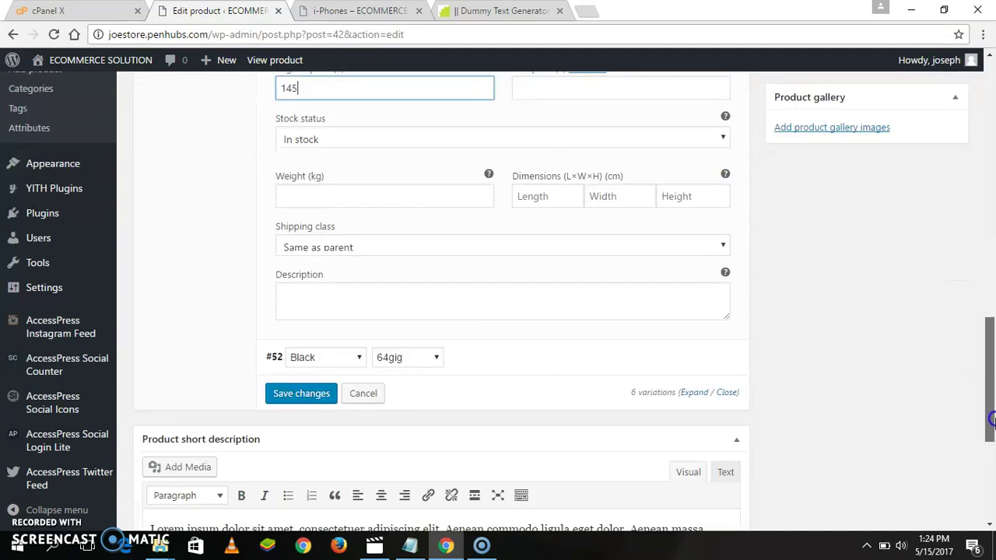
pyautogui.moveTo(992, 350); pyautogui.dragTo(993, 278)
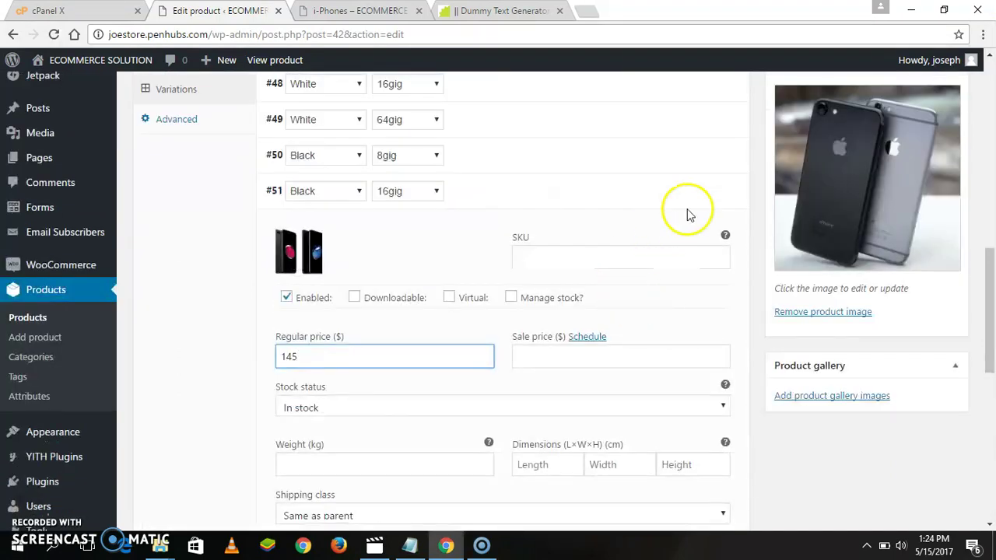
pyautogui.click(698, 194)
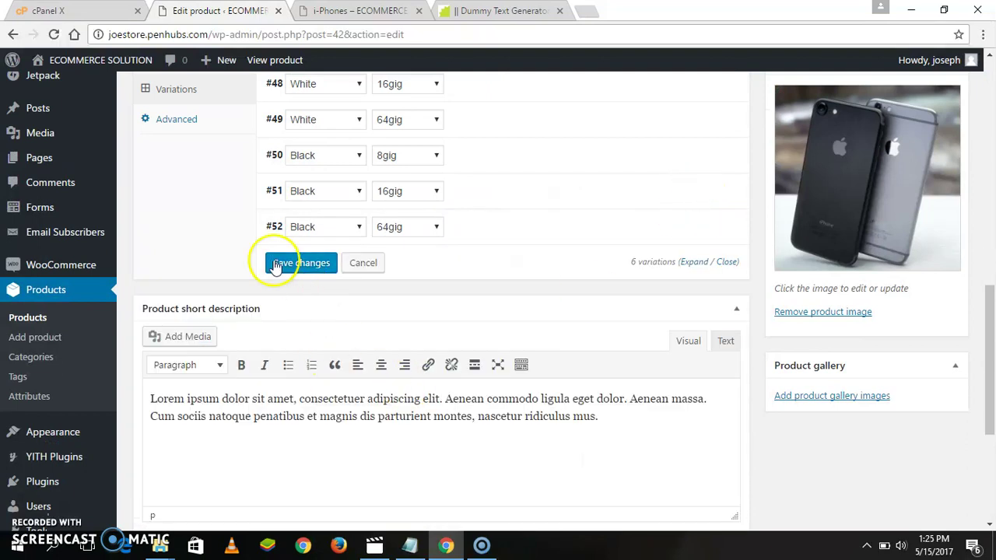
pyautogui.click(305, 263)
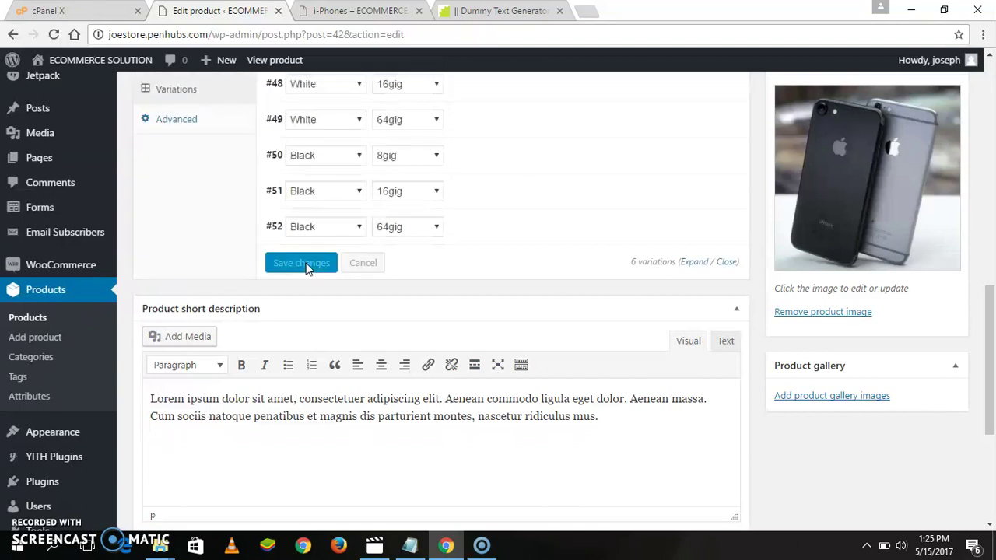
# - Reload the i-Phones product preview page and look at its Colour and Gigs options
pyautogui.moveTo(987, 400); pyautogui.dragTo(993, 201)
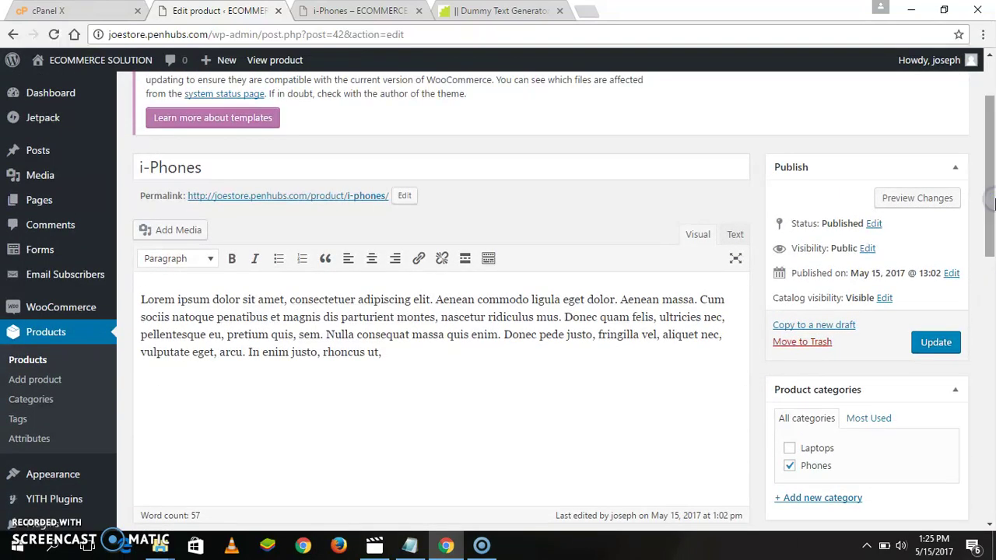
pyautogui.click(362, 9)
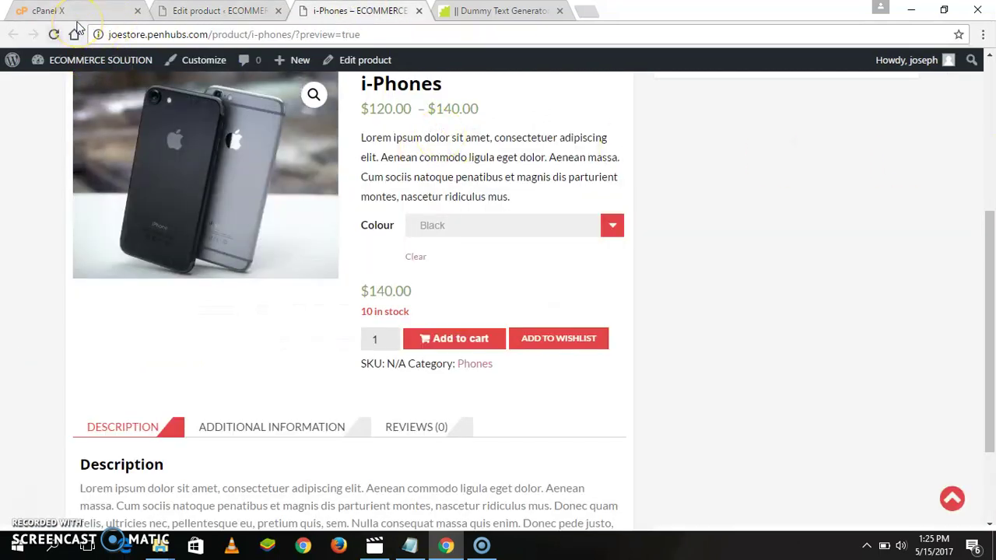
pyautogui.click(54, 34)
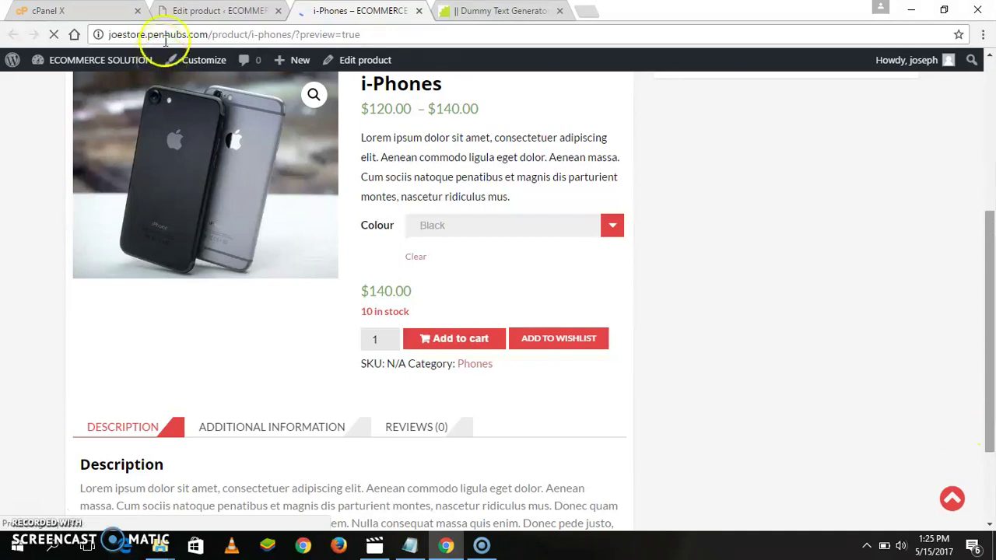
pyautogui.click(220, 9)
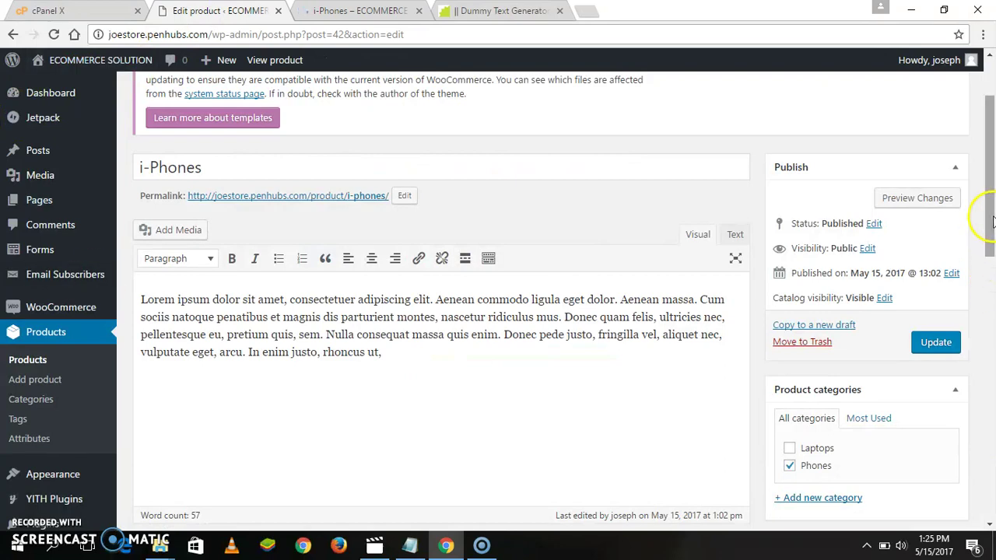
pyautogui.scroll(-1, 987, 296)
pyautogui.scroll(-6, 992, 315)
pyautogui.moveTo(992, 401); pyautogui.dragTo(992, 276)
pyautogui.click(358, 10)
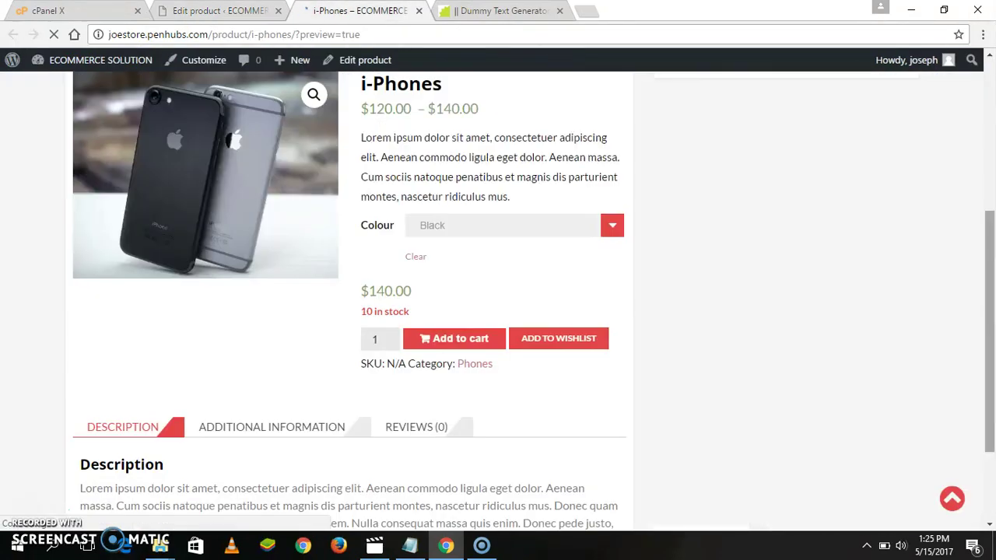
pyautogui.moveTo(992, 279)
pyautogui.mouseDown()
pyautogui.moveTo(993, 201)
pyautogui.moveTo(993, 279)
pyautogui.mouseUp()
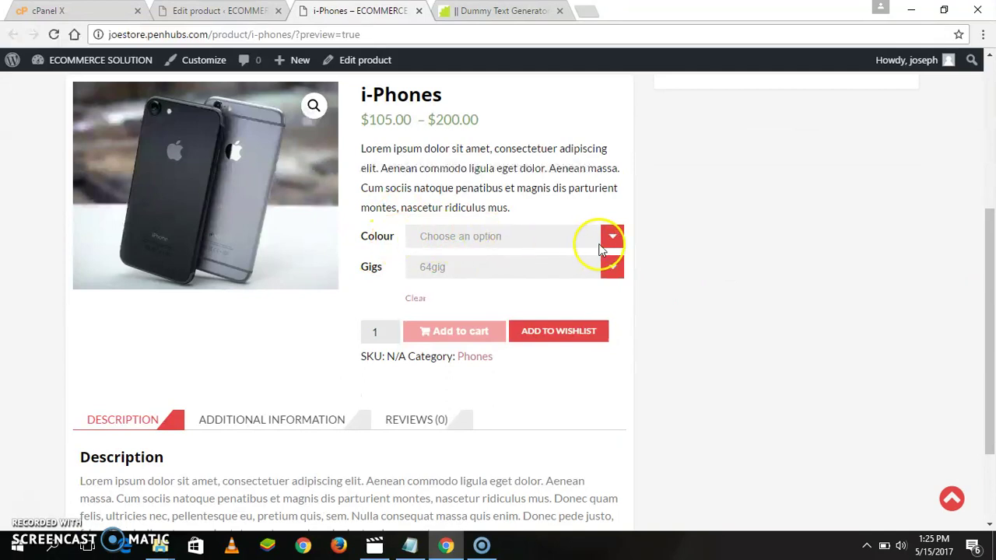
# - Check the image and price shown for the White colour with the 64gig, 16gig and 8gig options on the product page
pyautogui.click(613, 237)
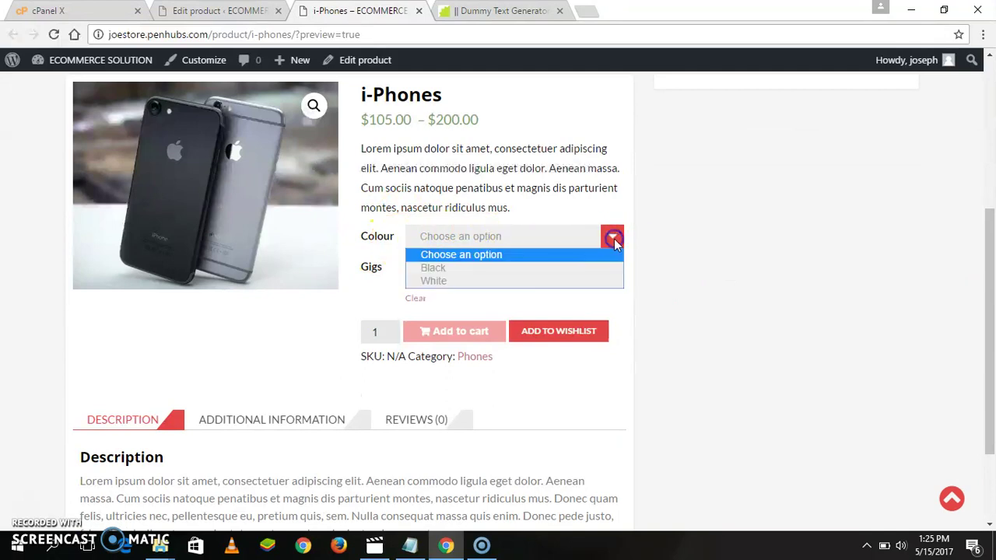
pyautogui.click(480, 281)
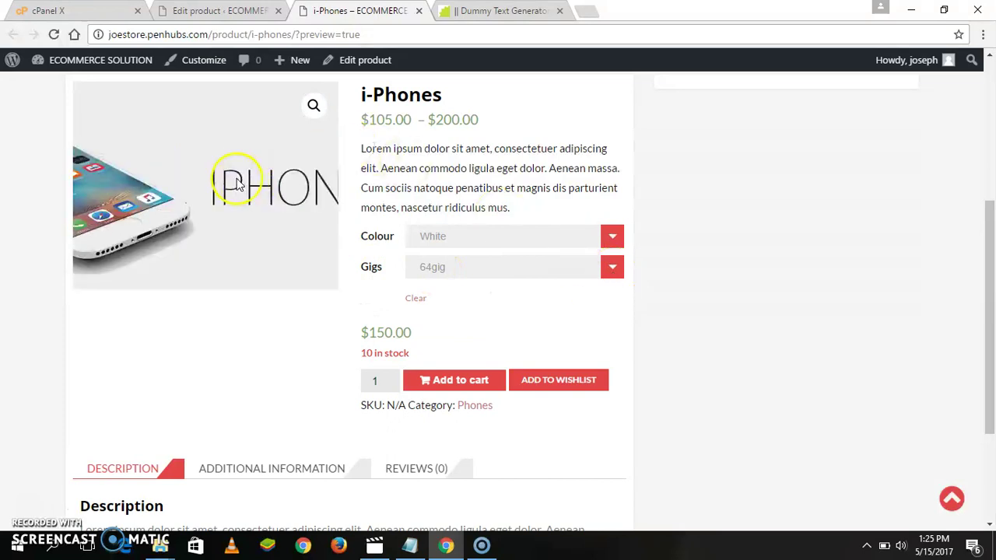
pyautogui.click(613, 236)
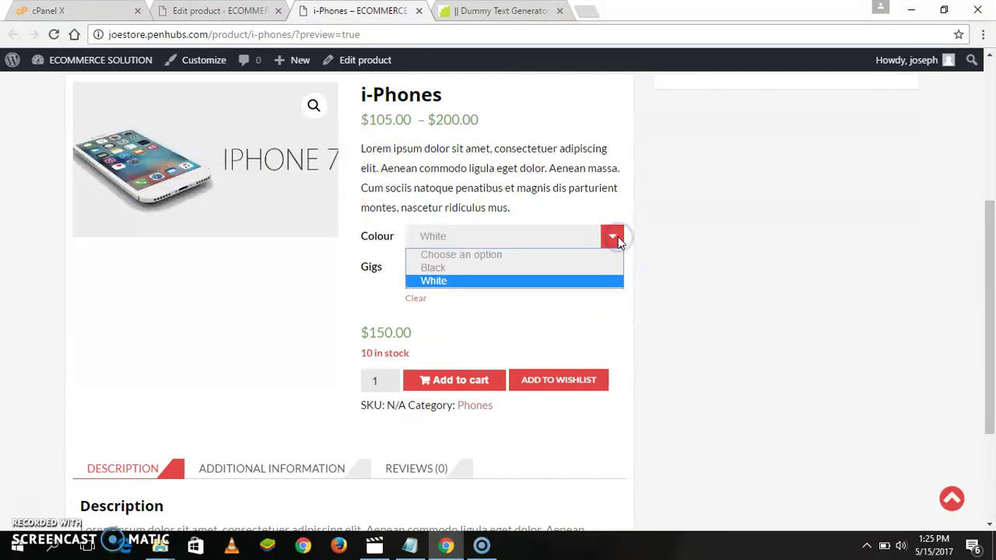
pyautogui.click(610, 282)
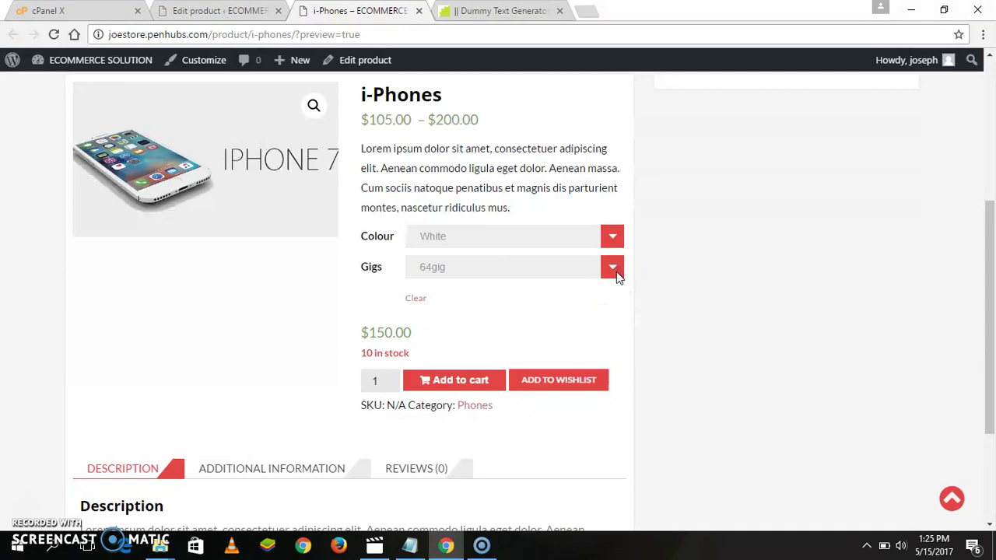
pyautogui.click(613, 268)
pyautogui.click(564, 314)
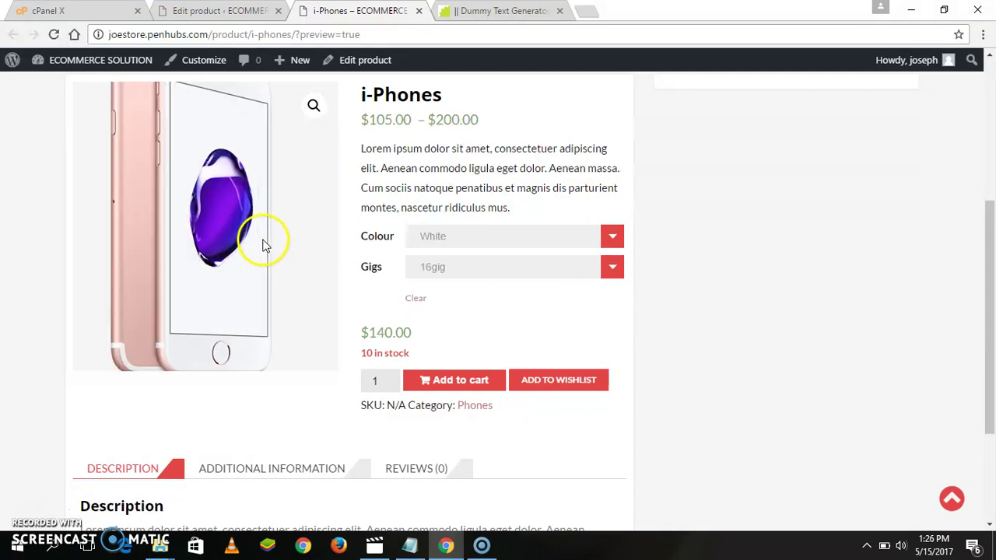
pyautogui.click(612, 267)
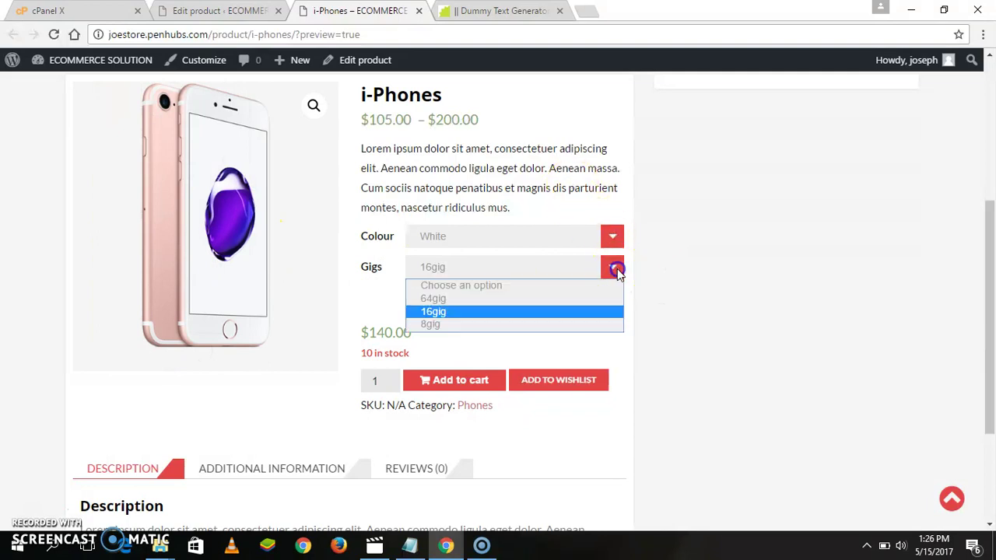
pyautogui.click(518, 324)
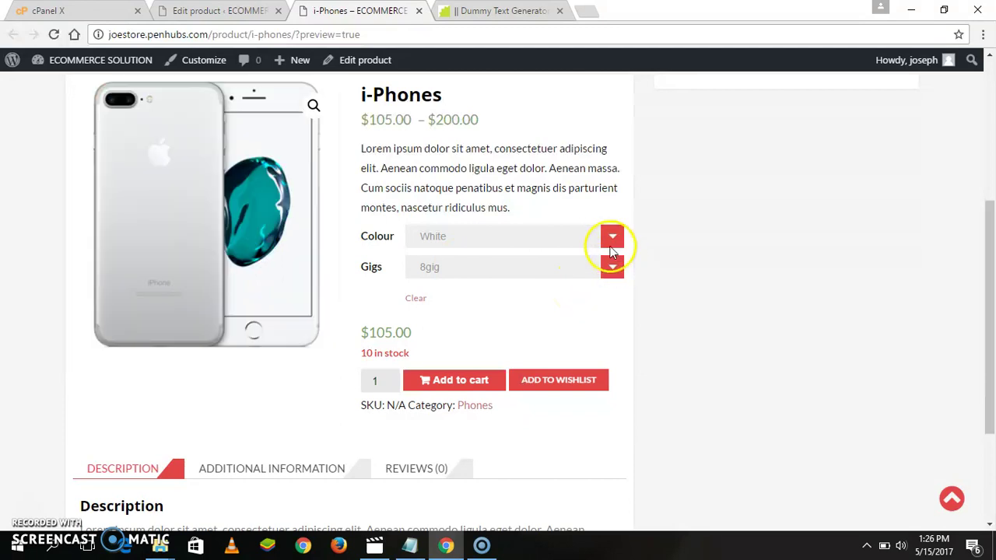
# - Check the image and price shown for the Black colour with the 8gig, 64gig and 16gig options
pyautogui.click(612, 237)
pyautogui.click(536, 269)
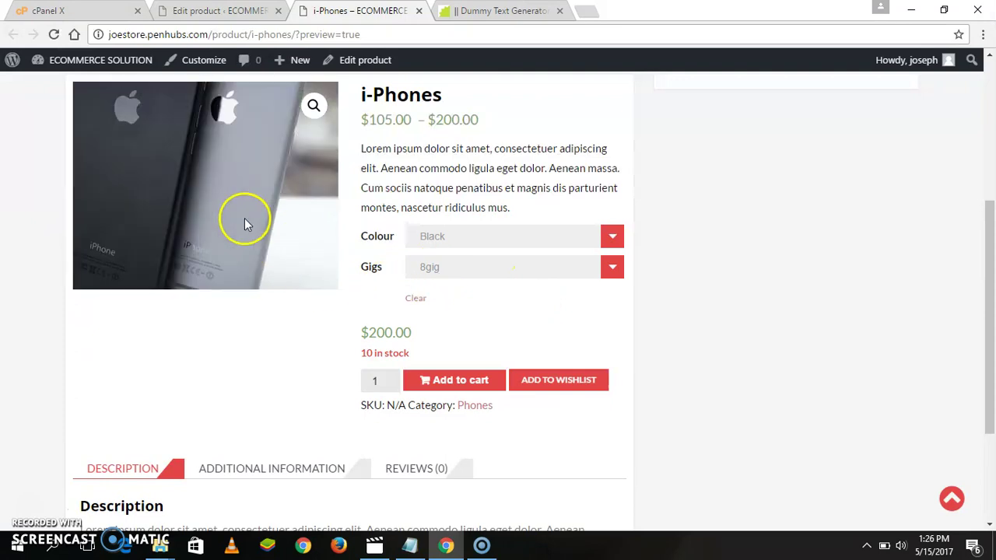
pyautogui.click(613, 267)
pyautogui.click(507, 299)
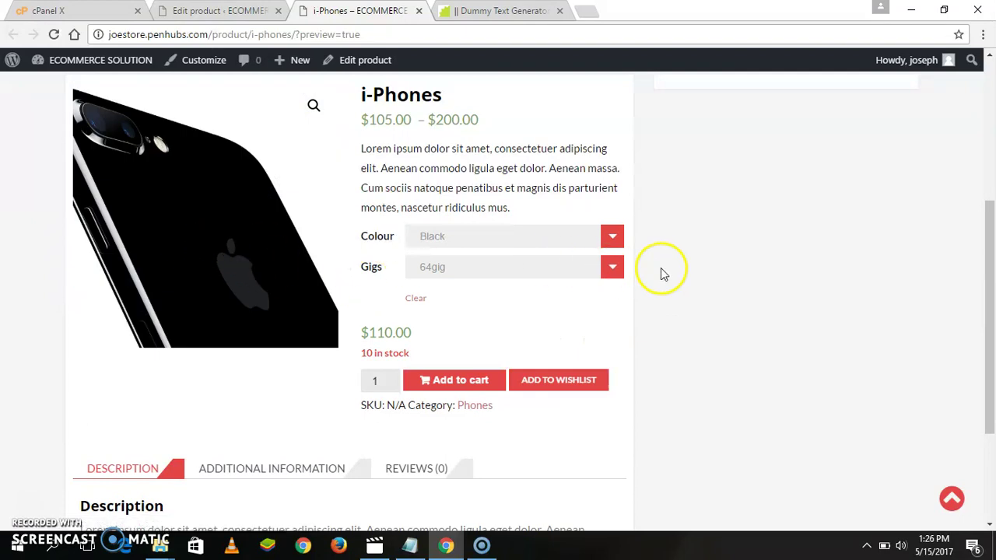
pyautogui.click(613, 267)
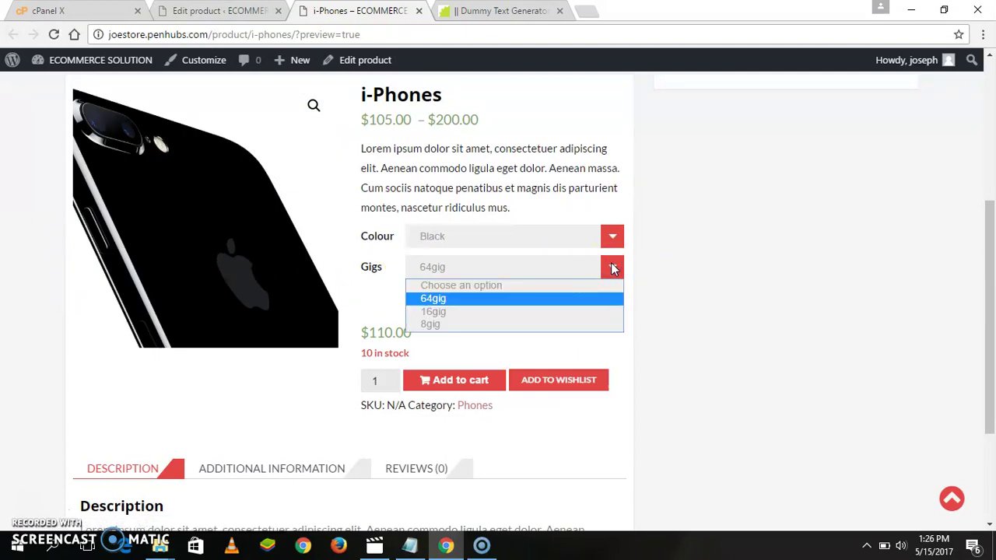
pyautogui.click(502, 311)
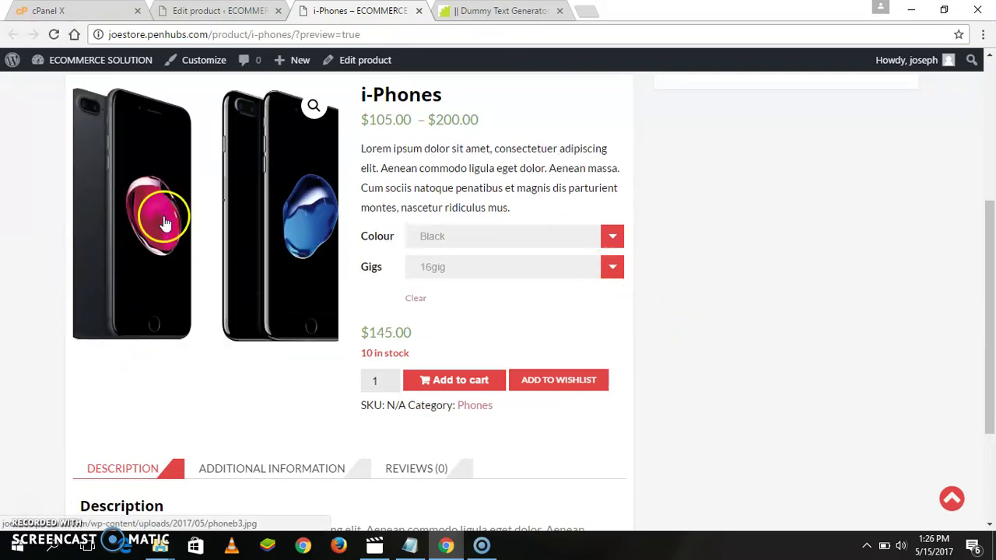
# - Look over the i-Phones preview page from its header to its description, and view the product's edit page
pyautogui.moveTo(995, 226); pyautogui.dragTo(992, 93)
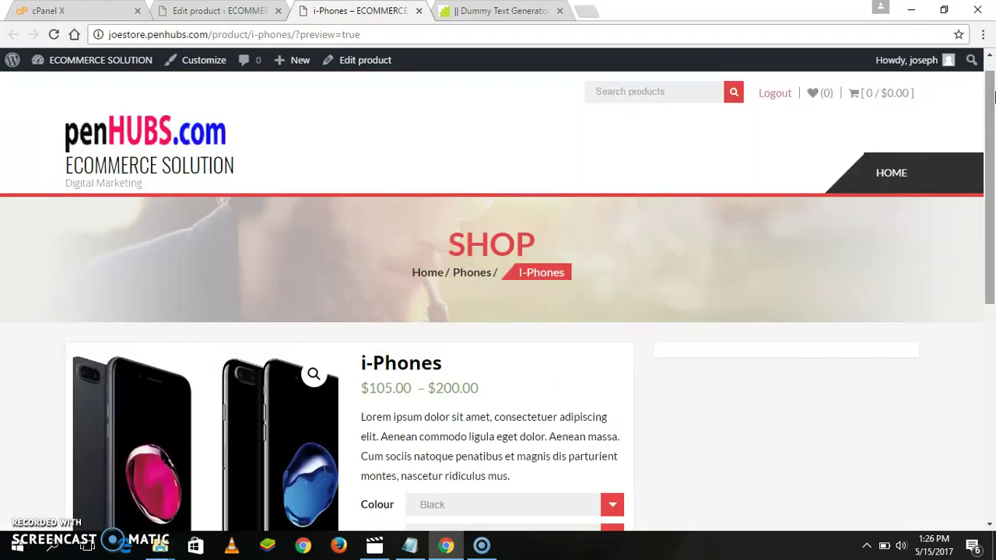
pyautogui.moveTo(993, 92); pyautogui.dragTo(986, 205)
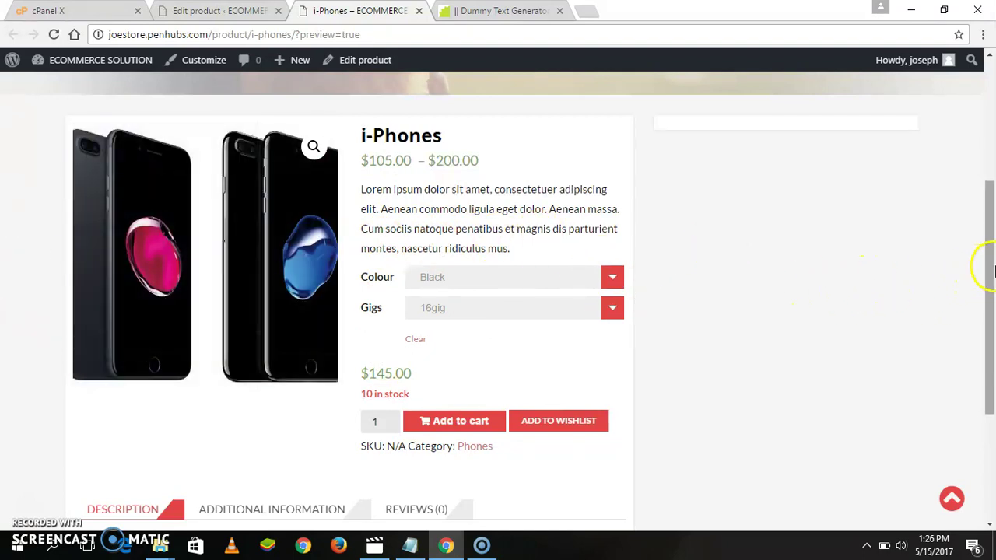
pyautogui.moveTo(994, 270); pyautogui.dragTo(982, 306)
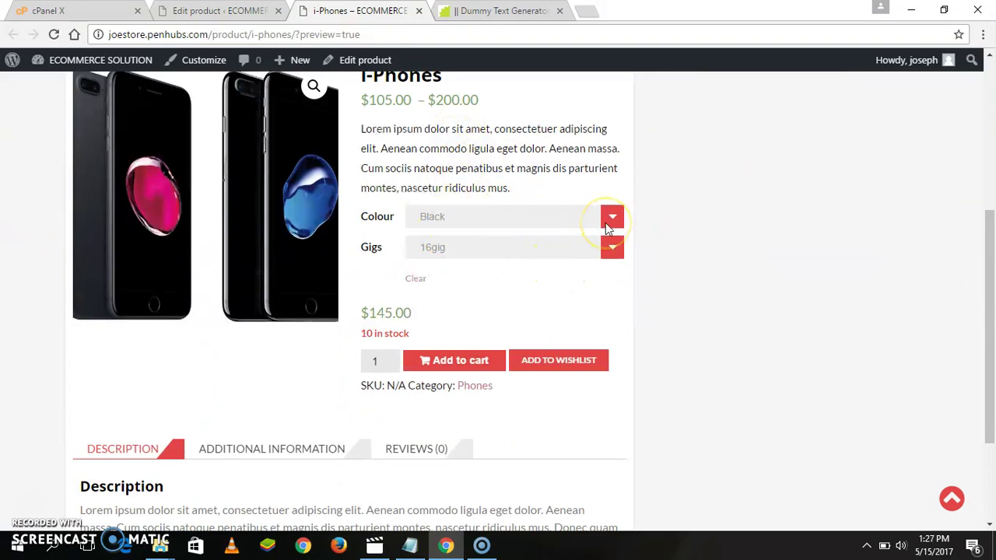
pyautogui.moveTo(985, 303); pyautogui.dragTo(988, 267)
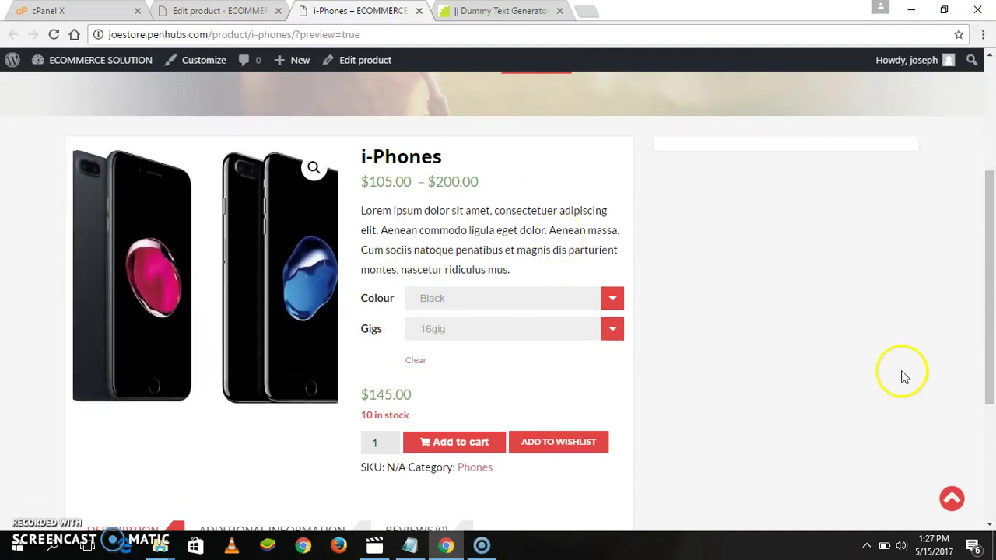
pyautogui.moveTo(992, 329); pyautogui.dragTo(992, 350)
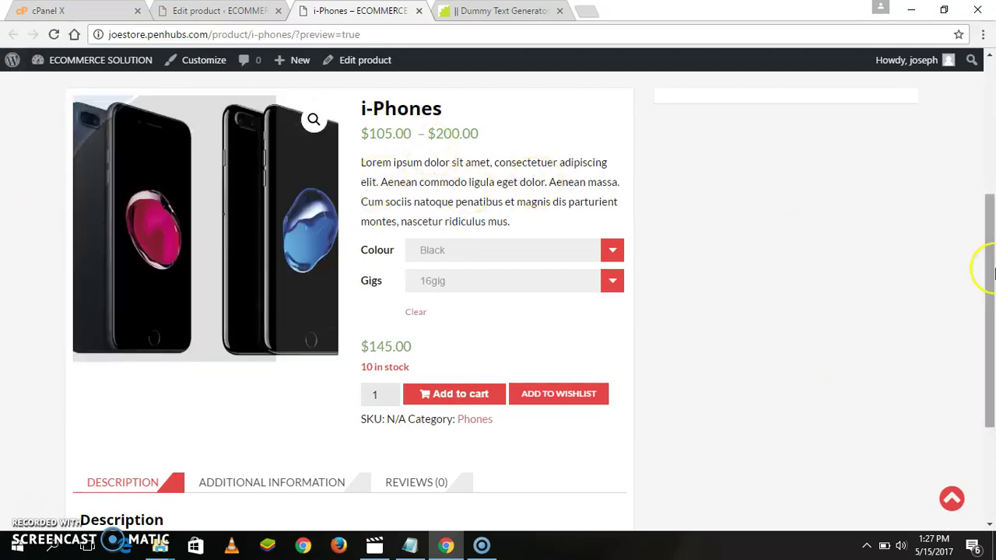
pyautogui.moveTo(982, 267); pyautogui.dragTo(992, 97)
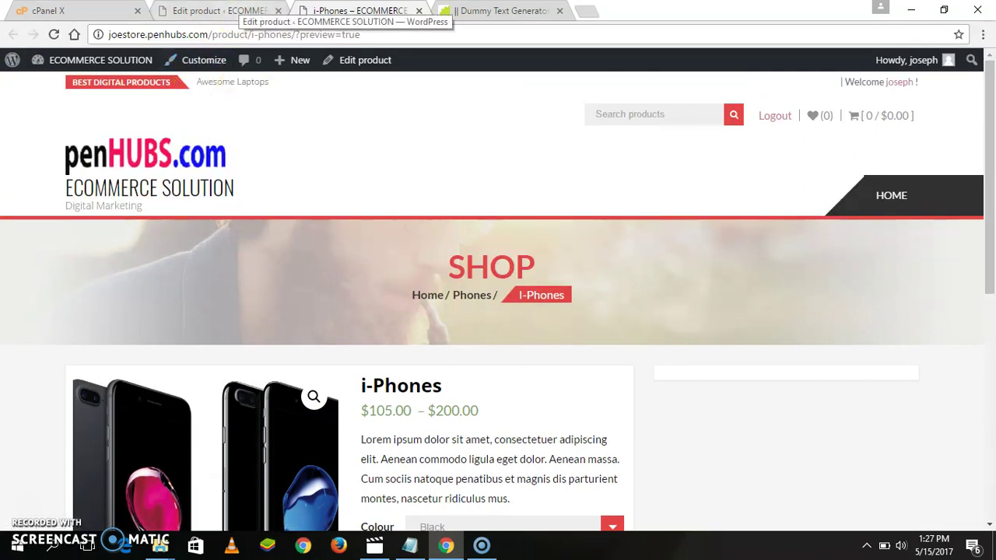
pyautogui.click(233, 11)
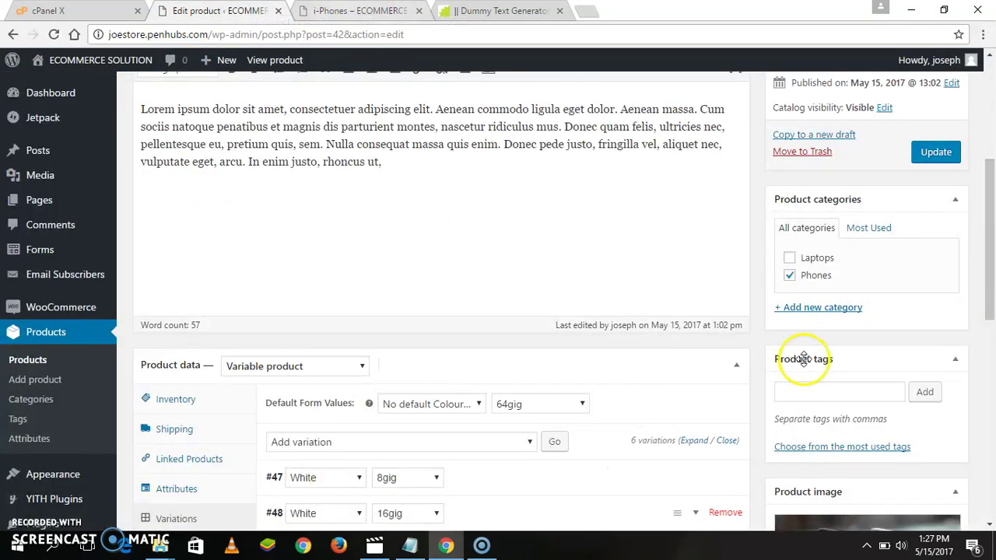
pyautogui.moveTo(983, 267); pyautogui.dragTo(987, 155)
pyautogui.click(316, 10)
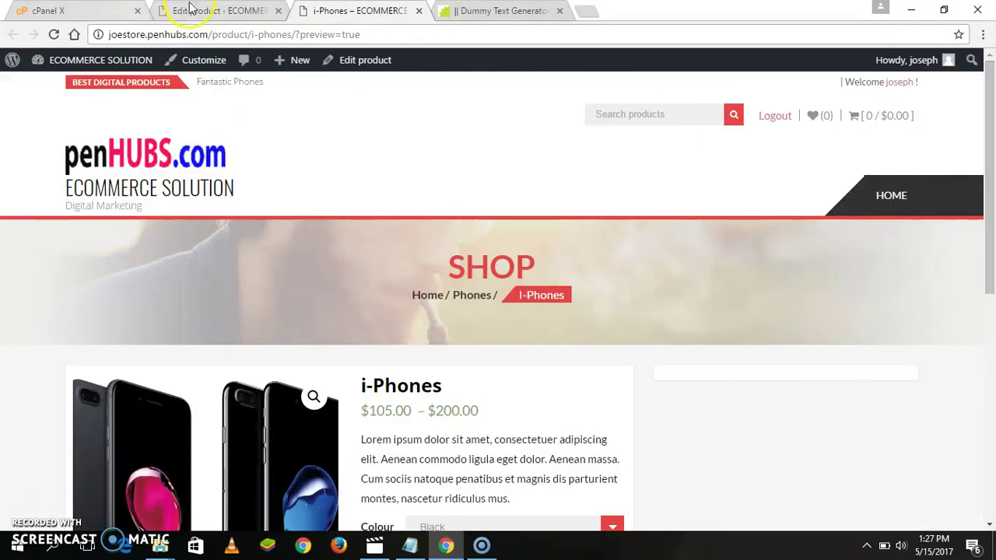
pyautogui.click(191, 9)
pyautogui.hotkey('ctrl', 'Tab')
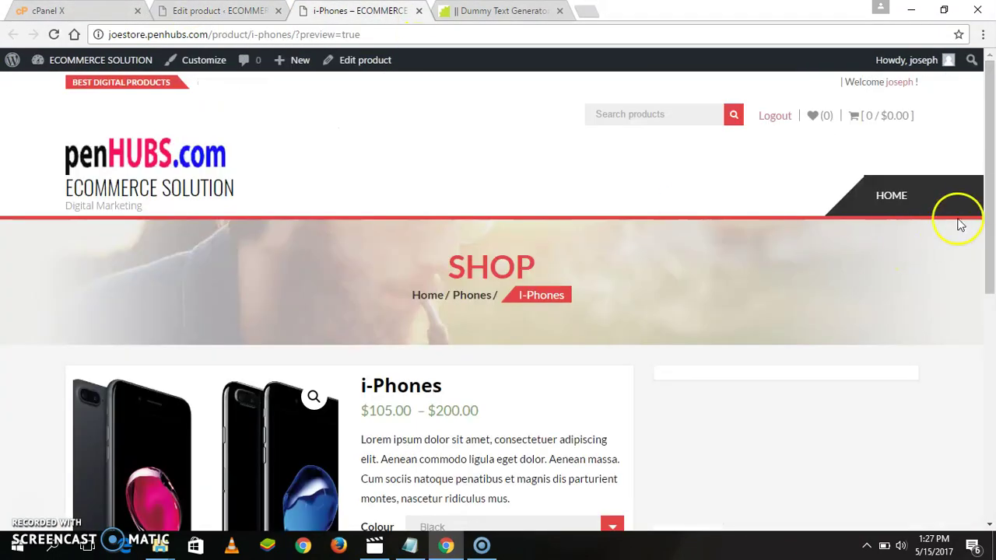
pyautogui.moveTo(986, 187)
pyautogui.mouseDown()
pyautogui.moveTo(993, 207)
pyautogui.moveTo(992, 183)
pyautogui.mouseUp()
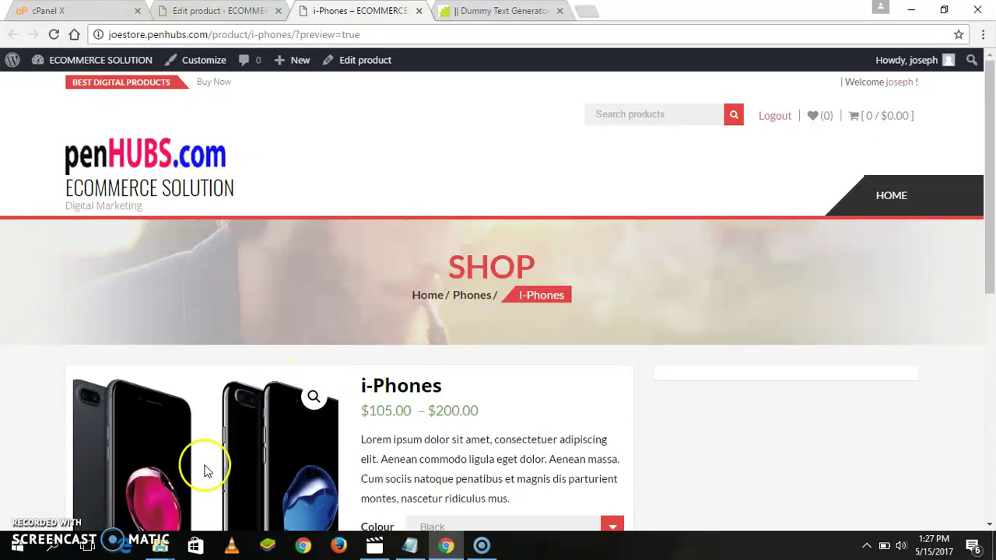
pyautogui.moveTo(990, 218); pyautogui.dragTo(991, 148)
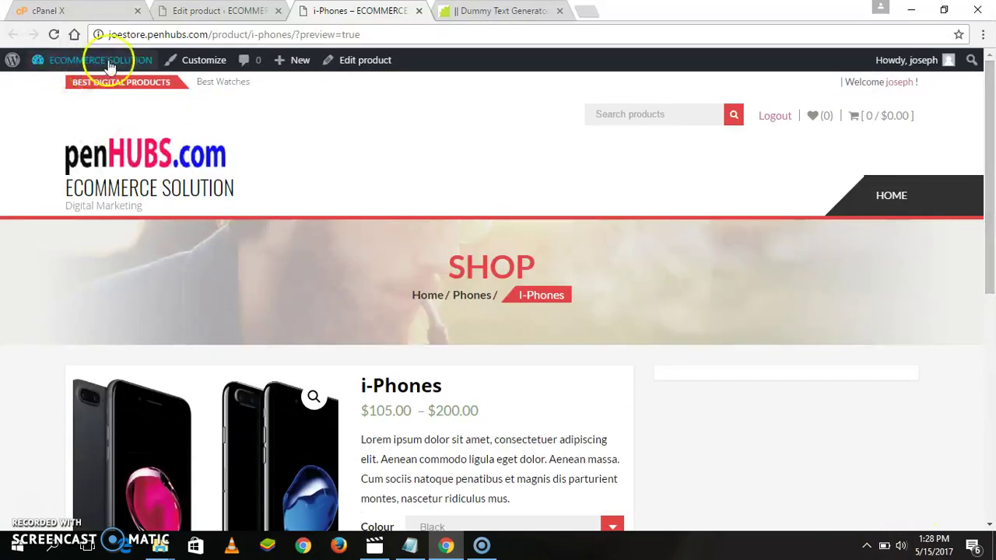
# - Return to the i-Phones product's edit page
pyautogui.click(183, 10)
pyautogui.click(358, 10)
pyautogui.click(226, 10)
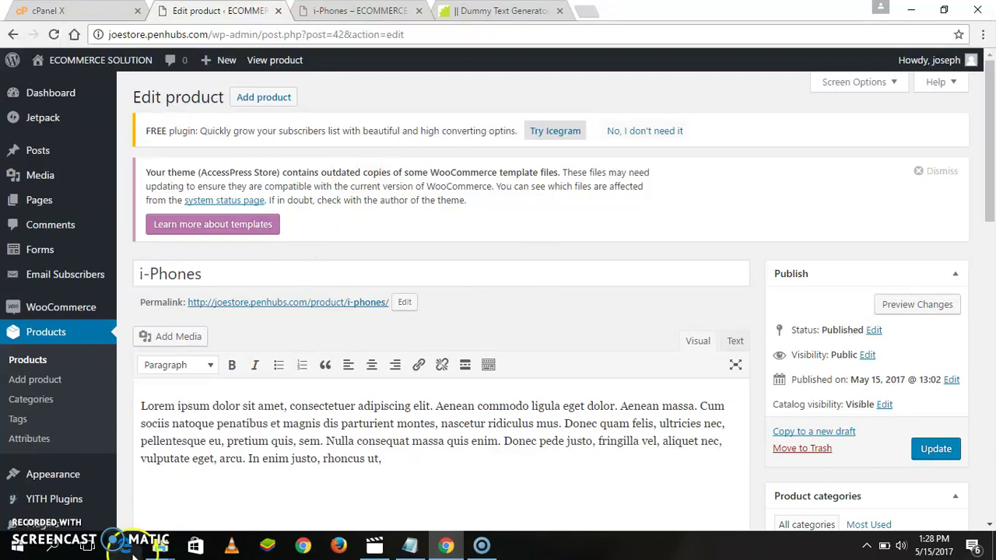